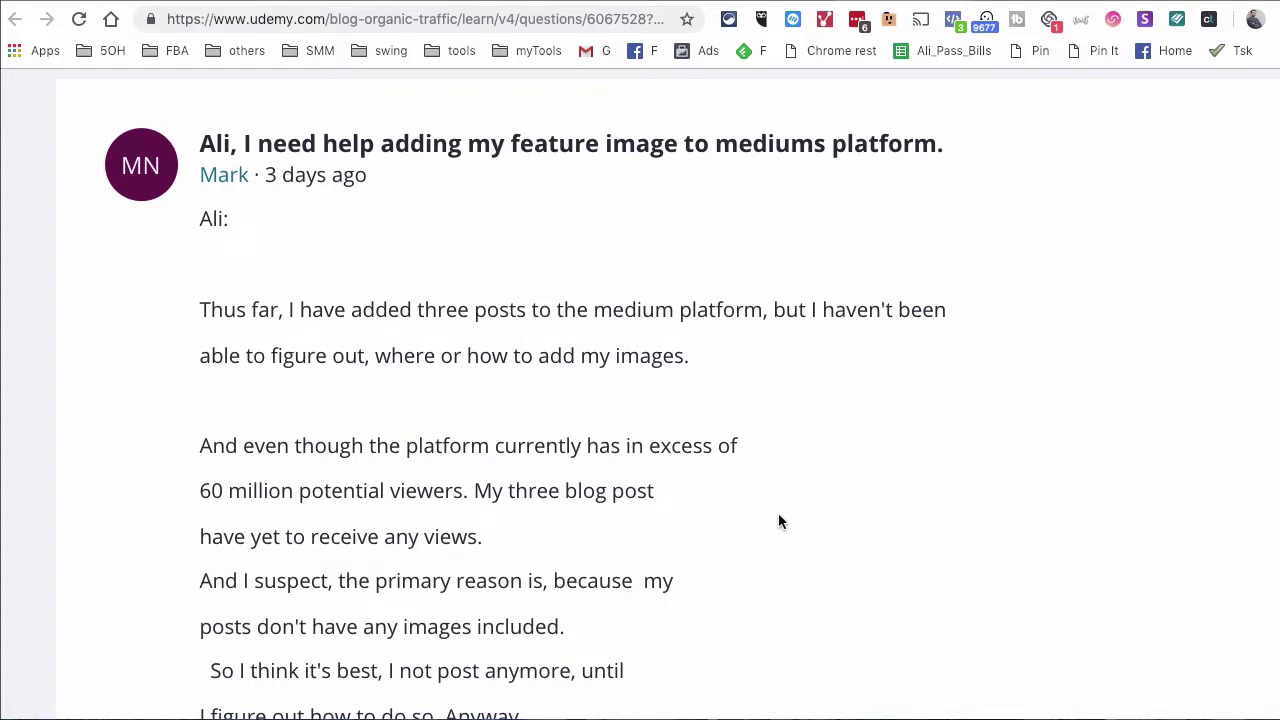
Highlight 'where or how to add my images.' in the Udemy question, then switch to the Medium tab
left_click_drag(378, 356, 692, 356)
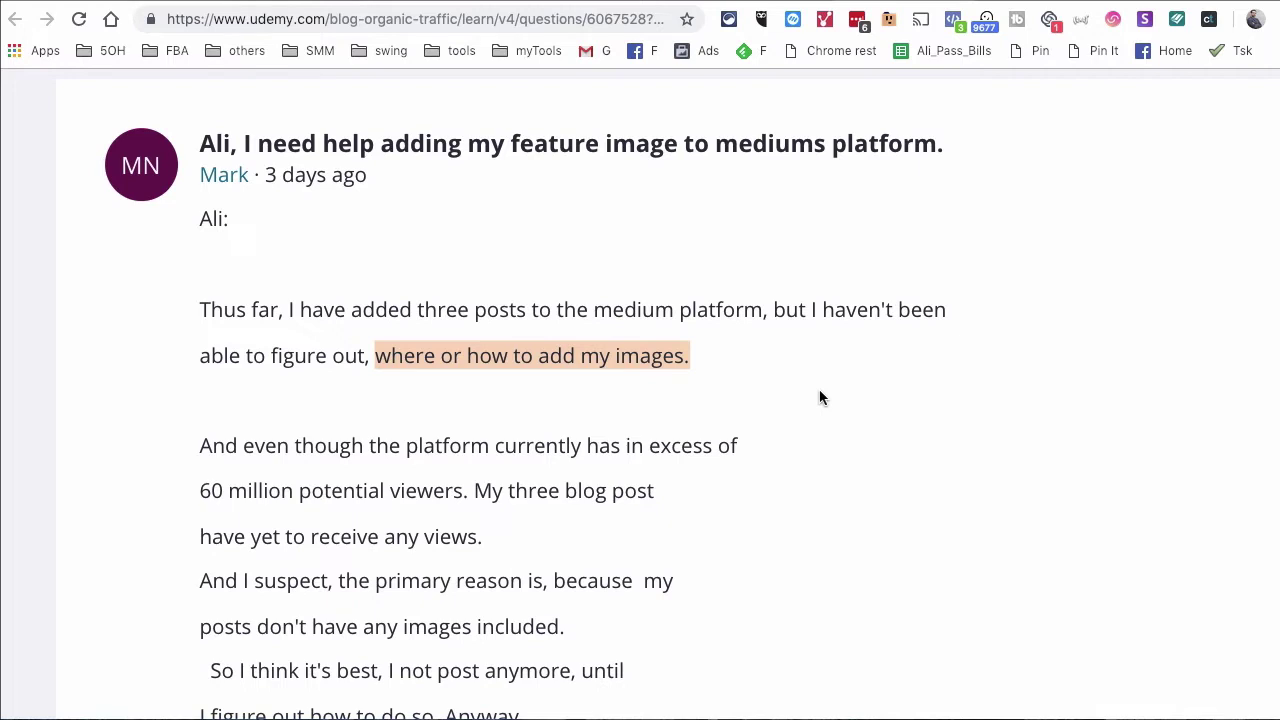
key("ctrl+Tab")
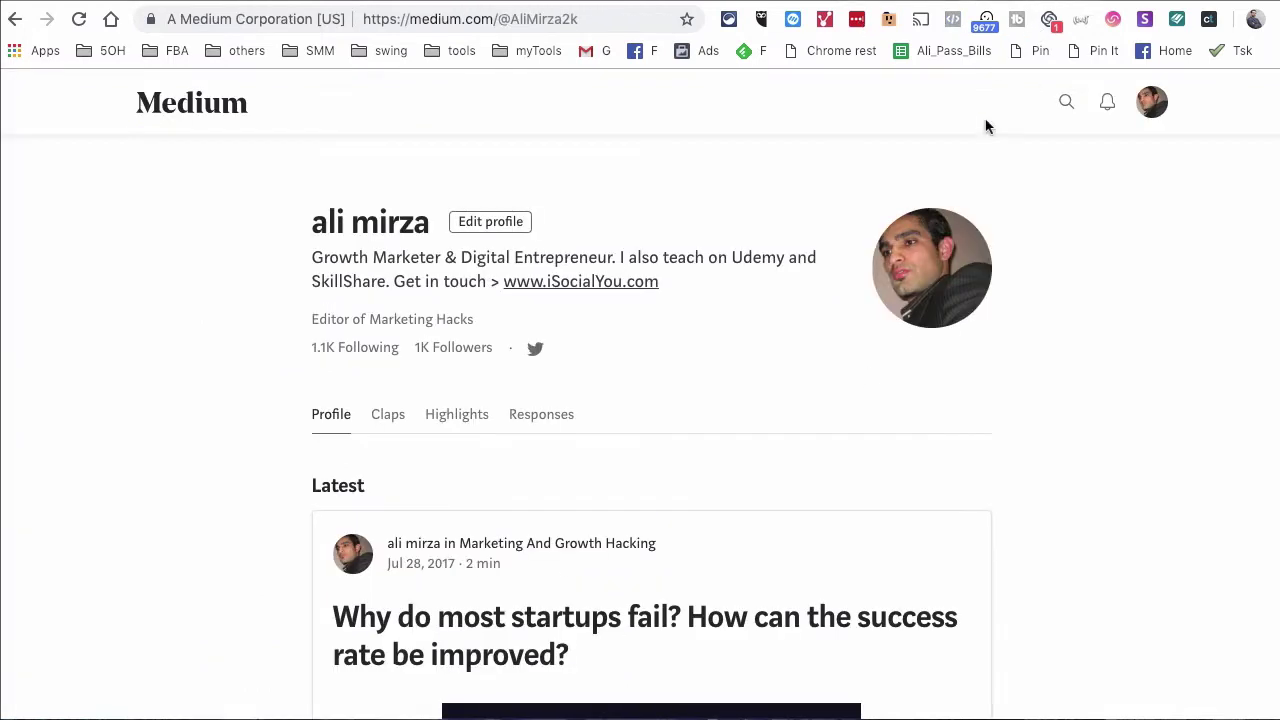
scroll(1008, 448, "down", 8)
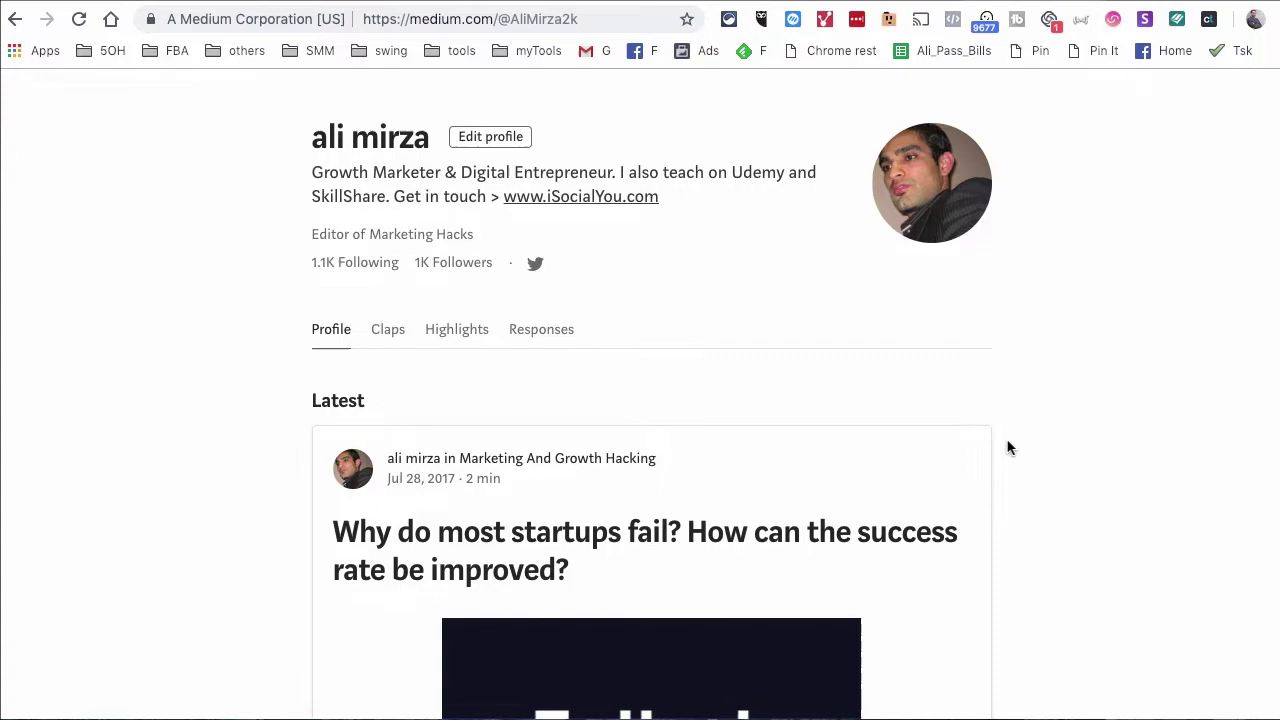
scroll(1008, 448, "down", 5)
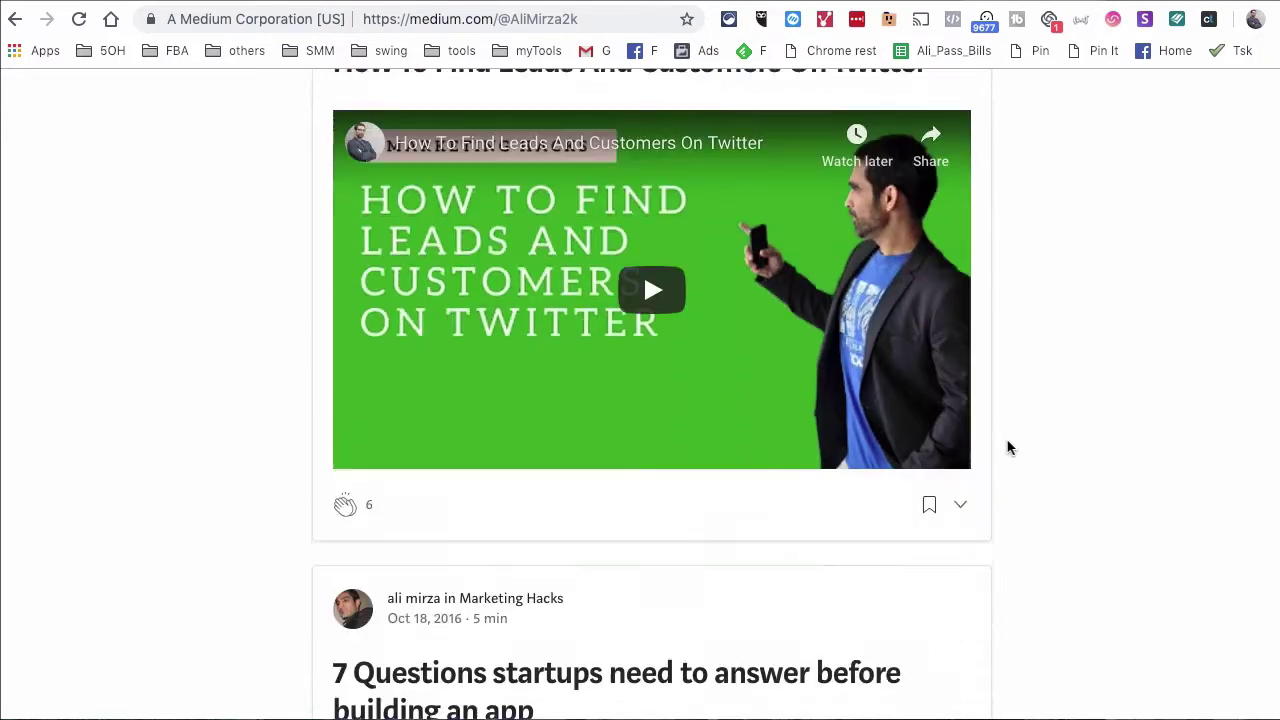
scroll(1008, 448, "up", 20)
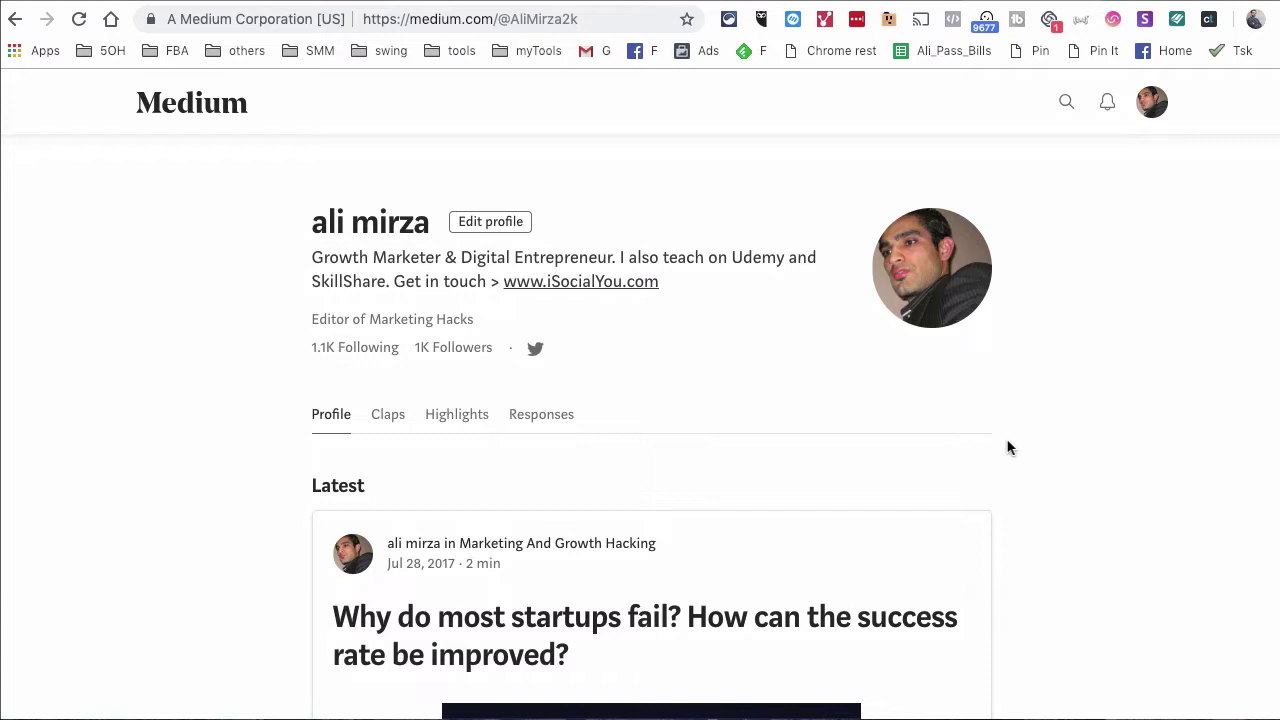
left_click(1151, 117)
left_click(1190, 95)
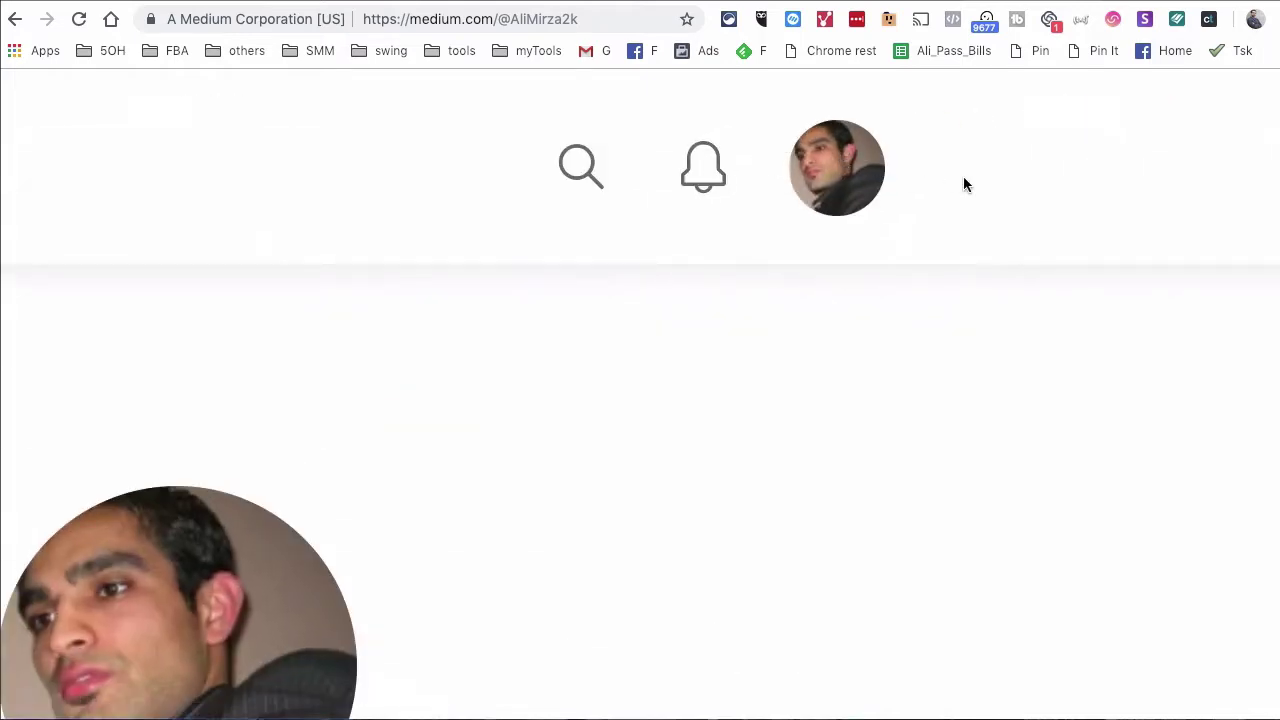
Start a new Medium story from the account menu and title it 'title'
left_click(837, 168)
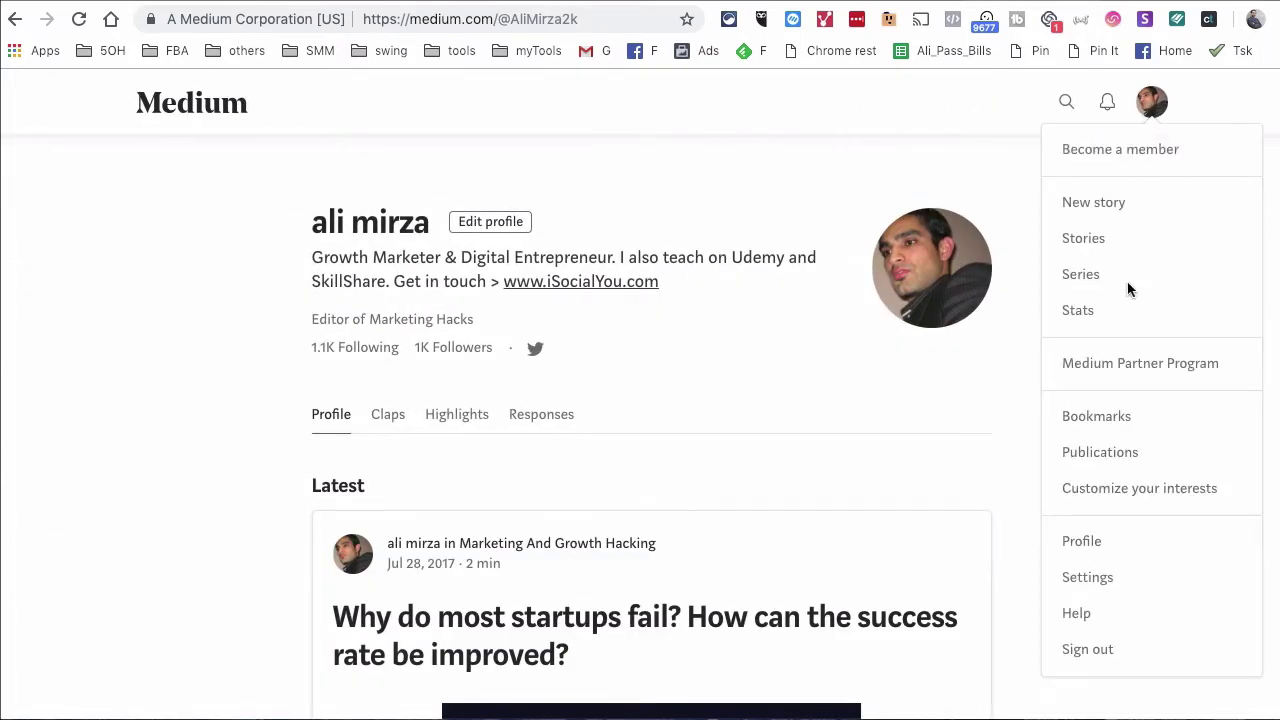
left_click(1088, 208)
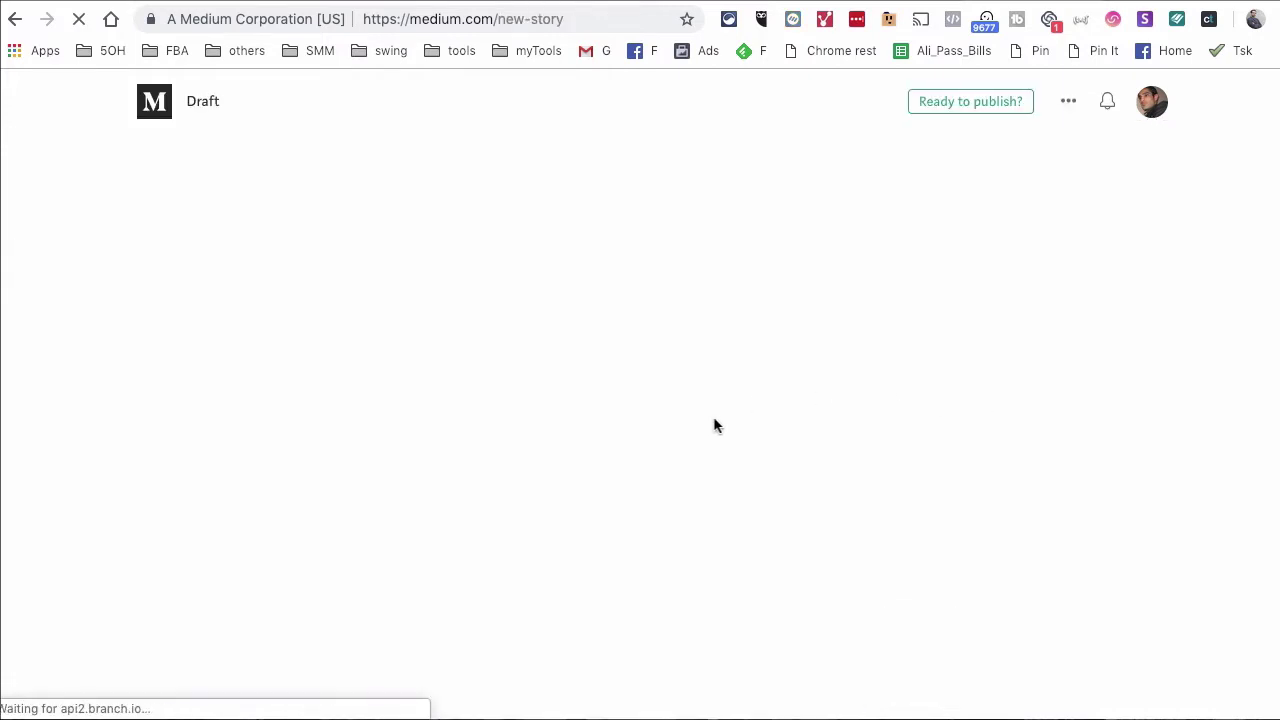
left_click(400, 176)
type("title")
Write paragraphs 'a', 'b' and 'c' in the body, then add an empty line above 'a'
left_click(386, 252)
type("a")
key("Return")
type("b")
key("Return")
type("c")
key("Return")
key("Up")
key("Up")
key("Up")
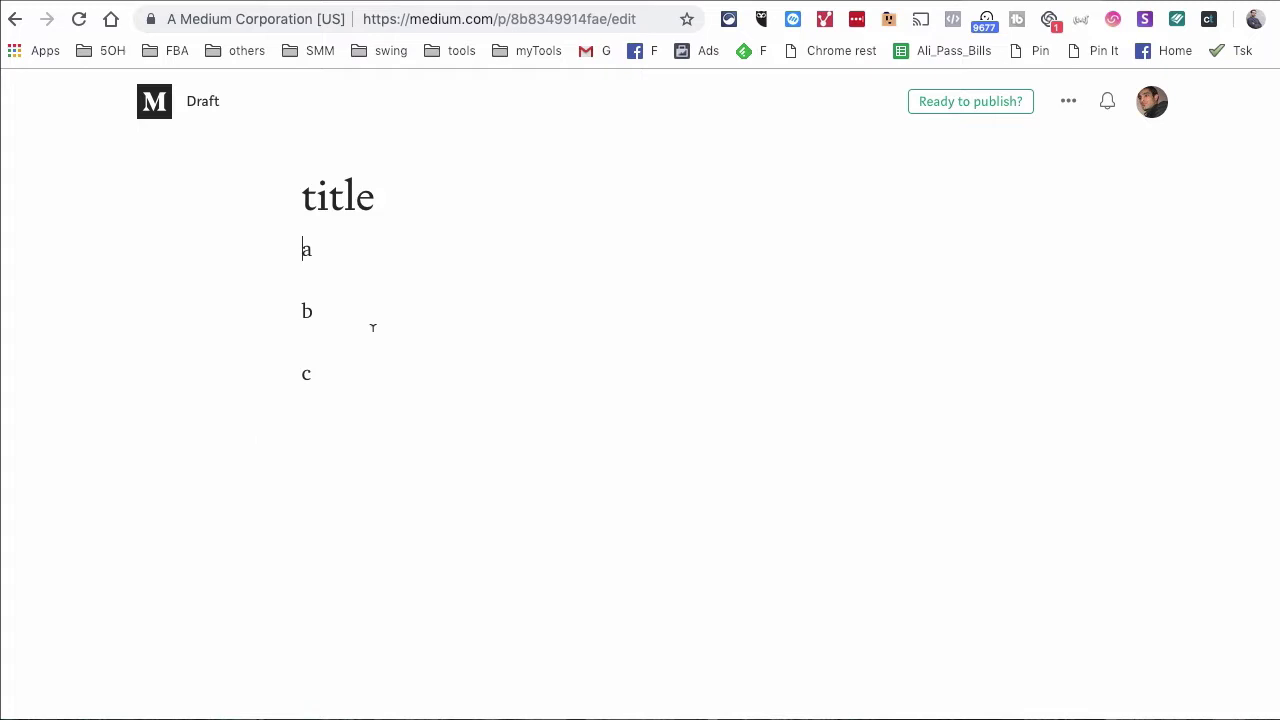
key("Return")
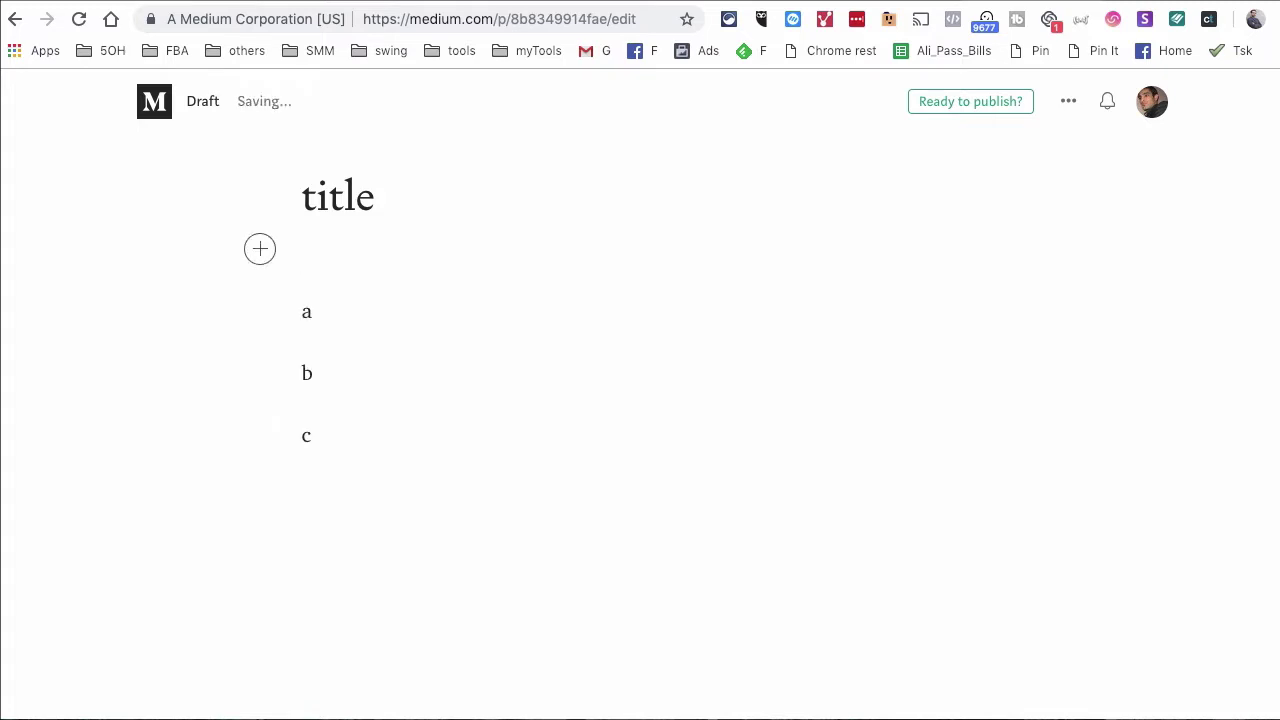
left_click(262, 250)
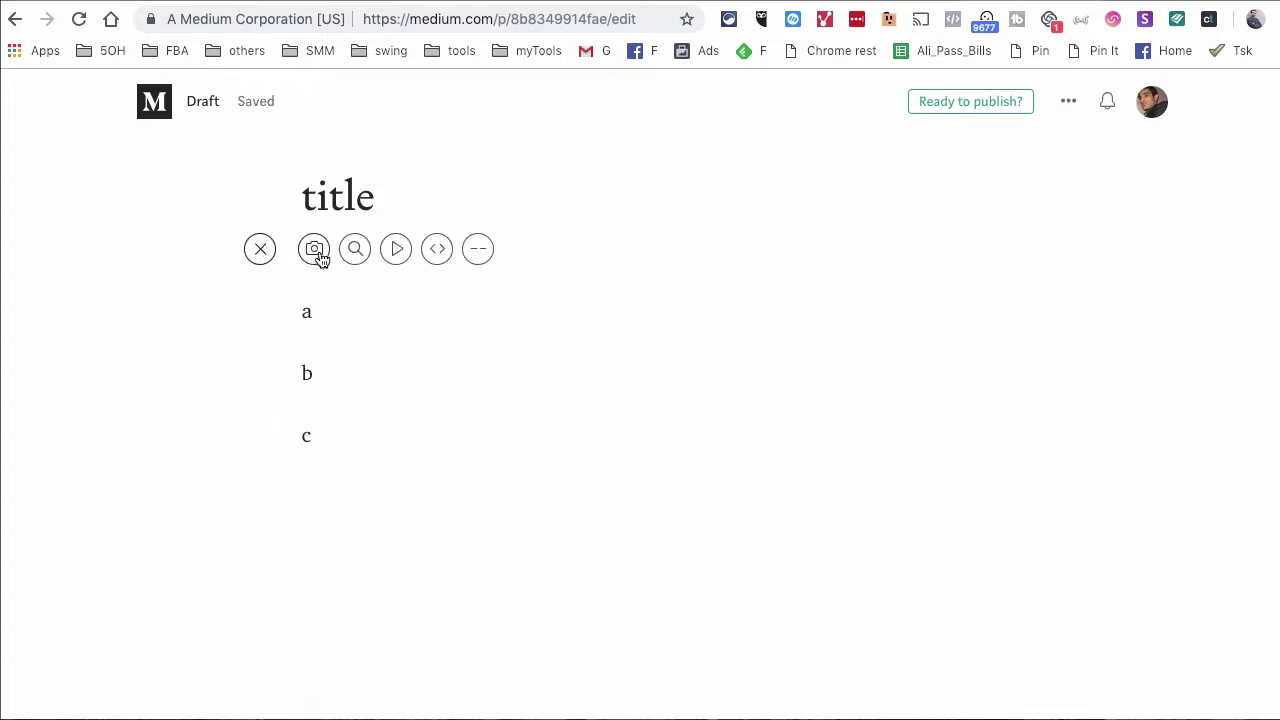
left_click(318, 254)
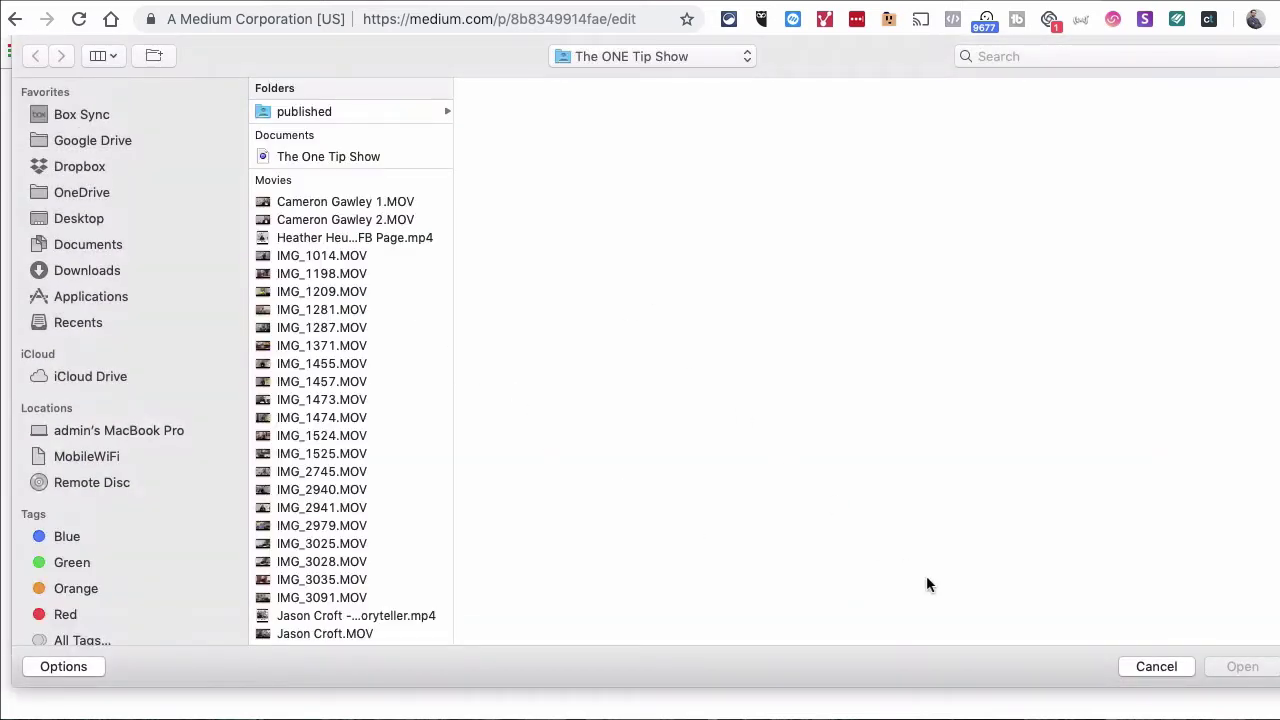
left_click(1156, 667)
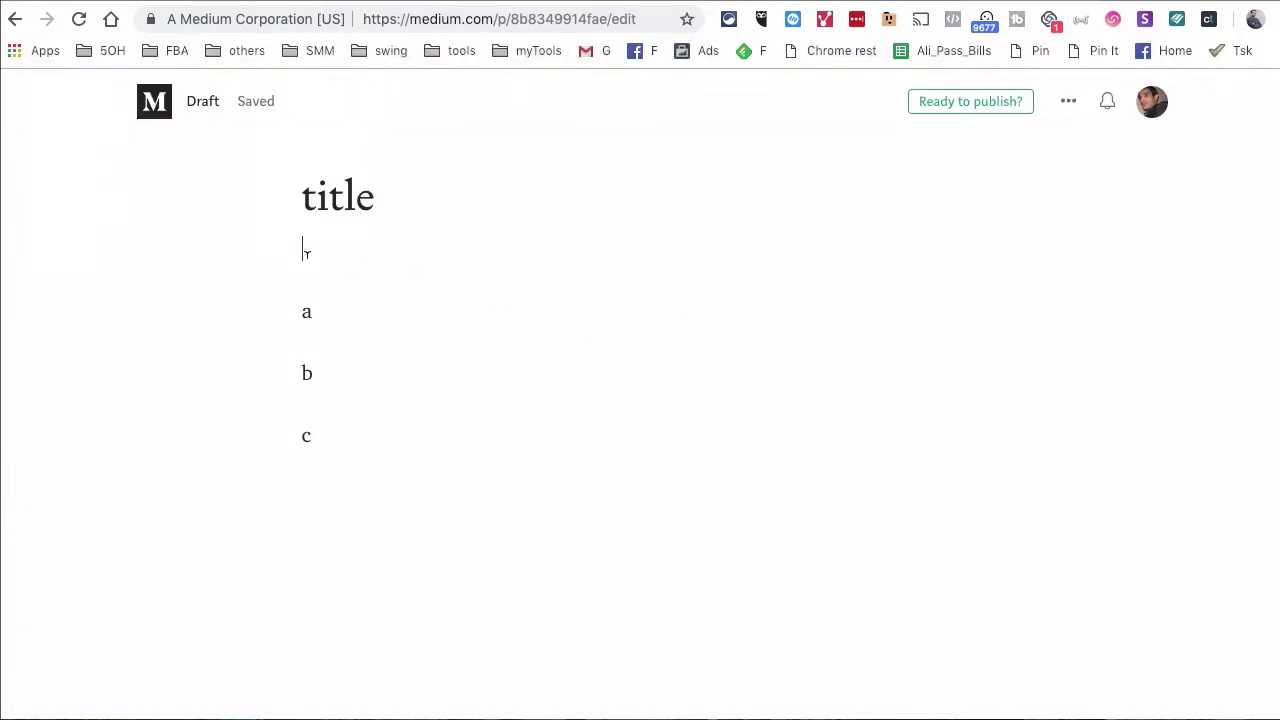
left_click(262, 252)
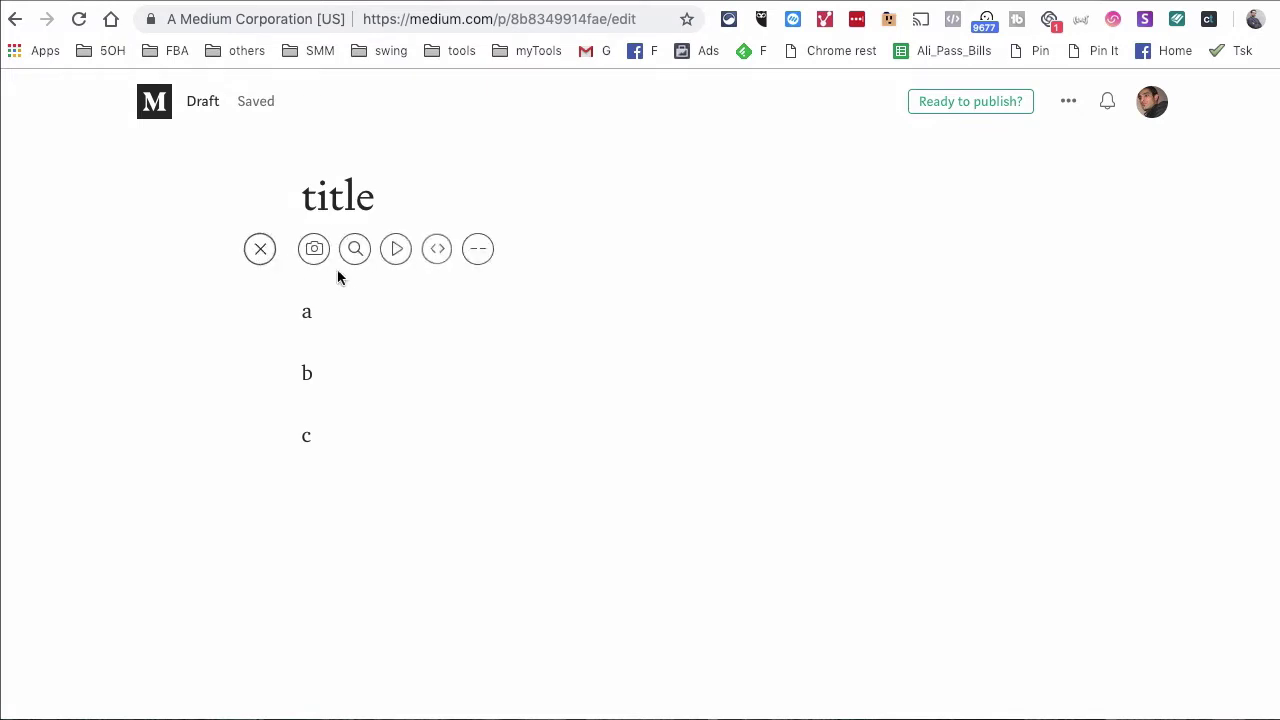
left_click(437, 252)
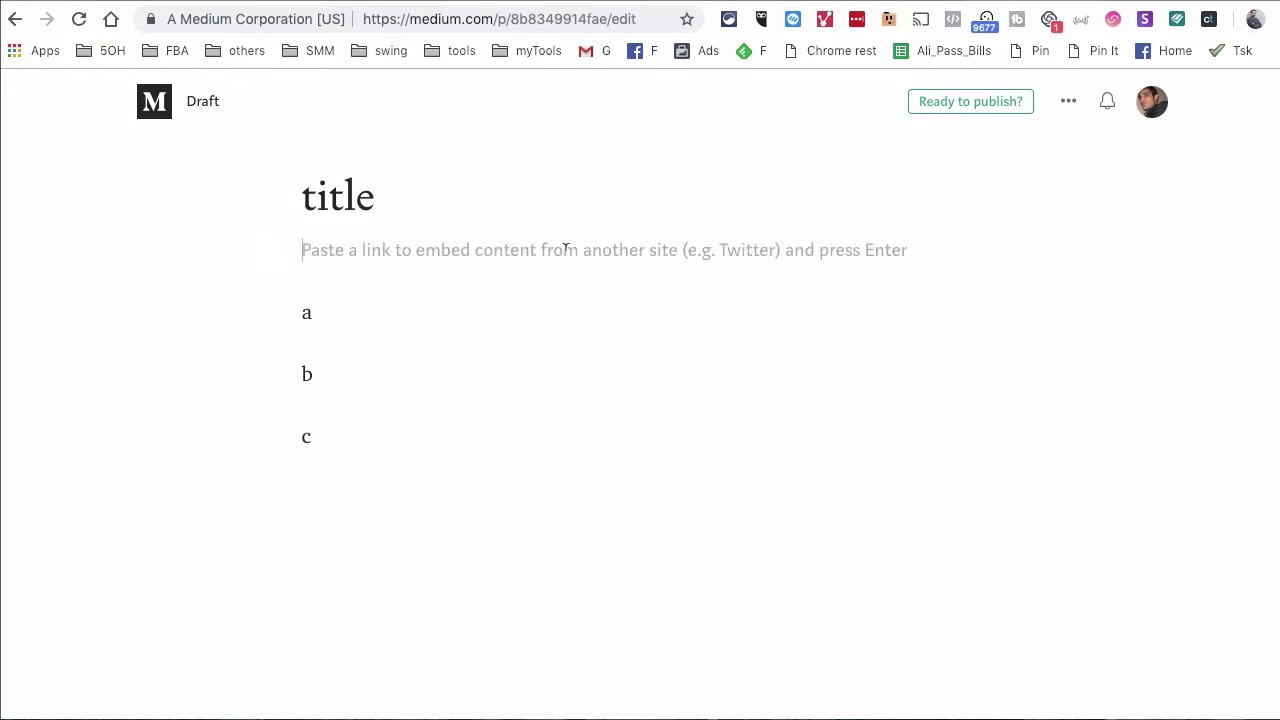
left_click(435, 285)
left_click(374, 260)
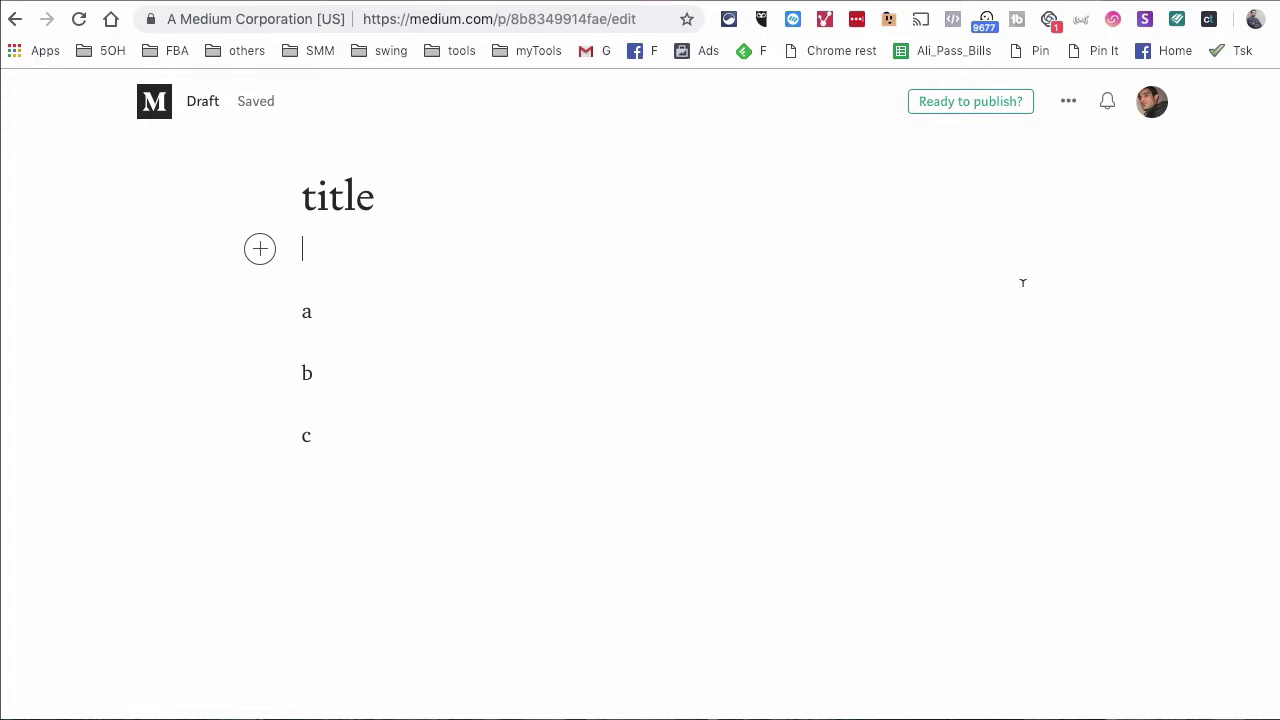
Go to Stories from the account menu and open the Import a story page
left_click(1155, 108)
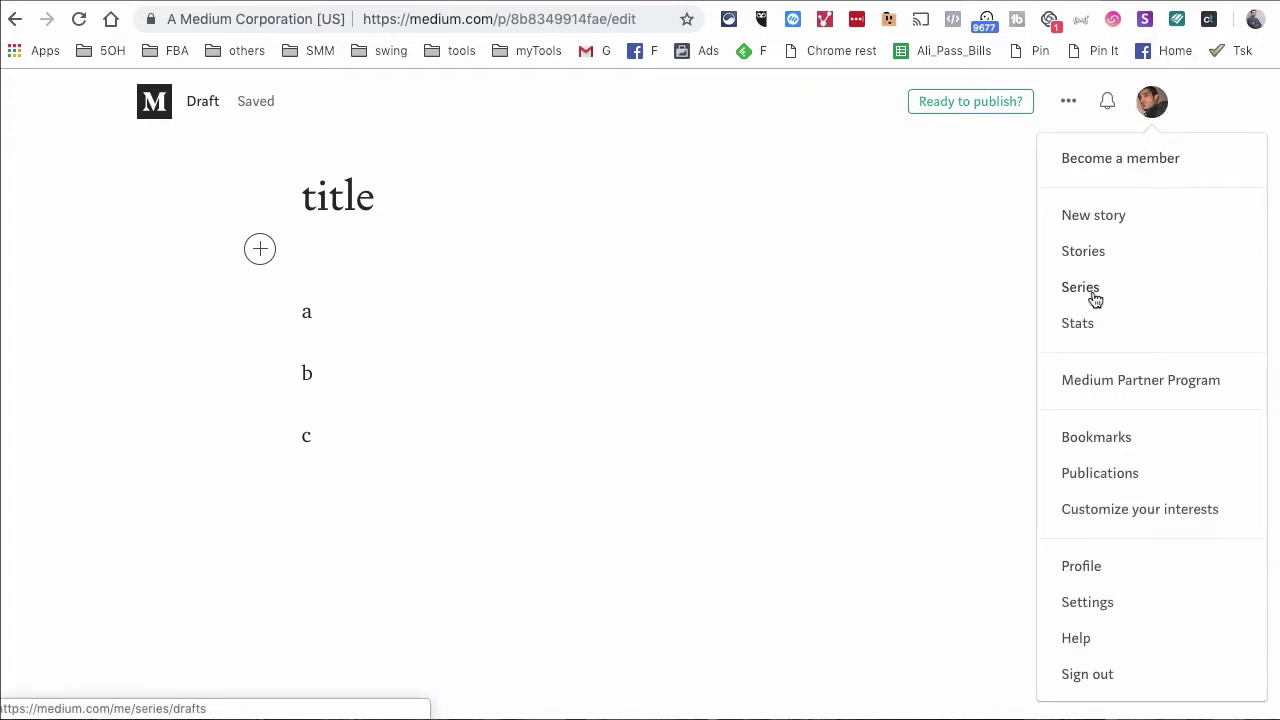
left_click(1083, 252)
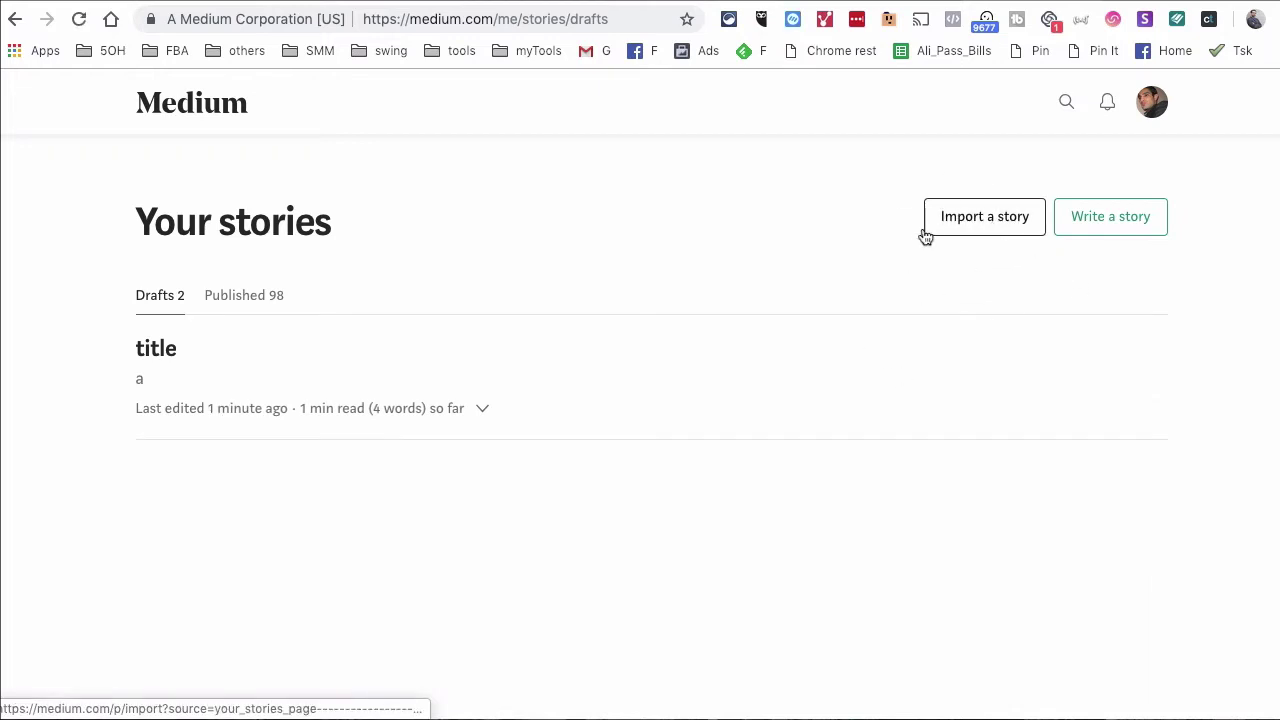
left_click(971, 229)
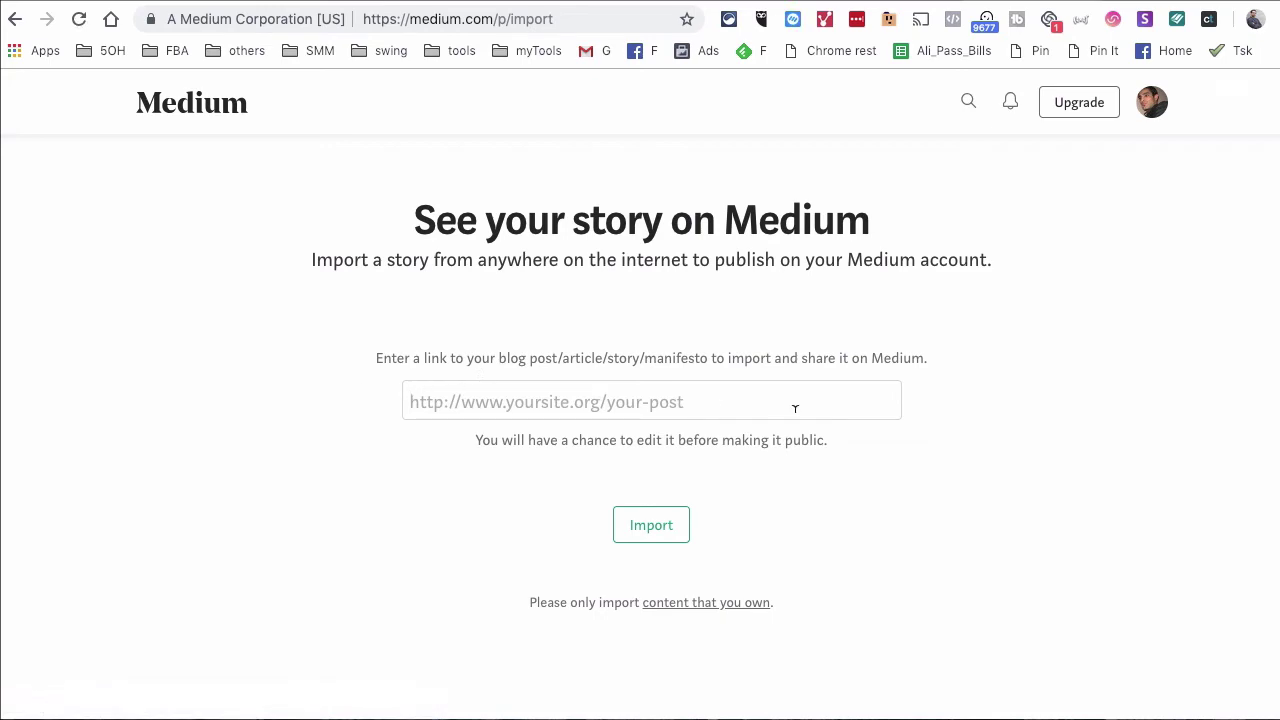
Copy the Forbes 'Five Marketing Tactics' article's web address and return to Medium's import page
key("ctrl+Tab")
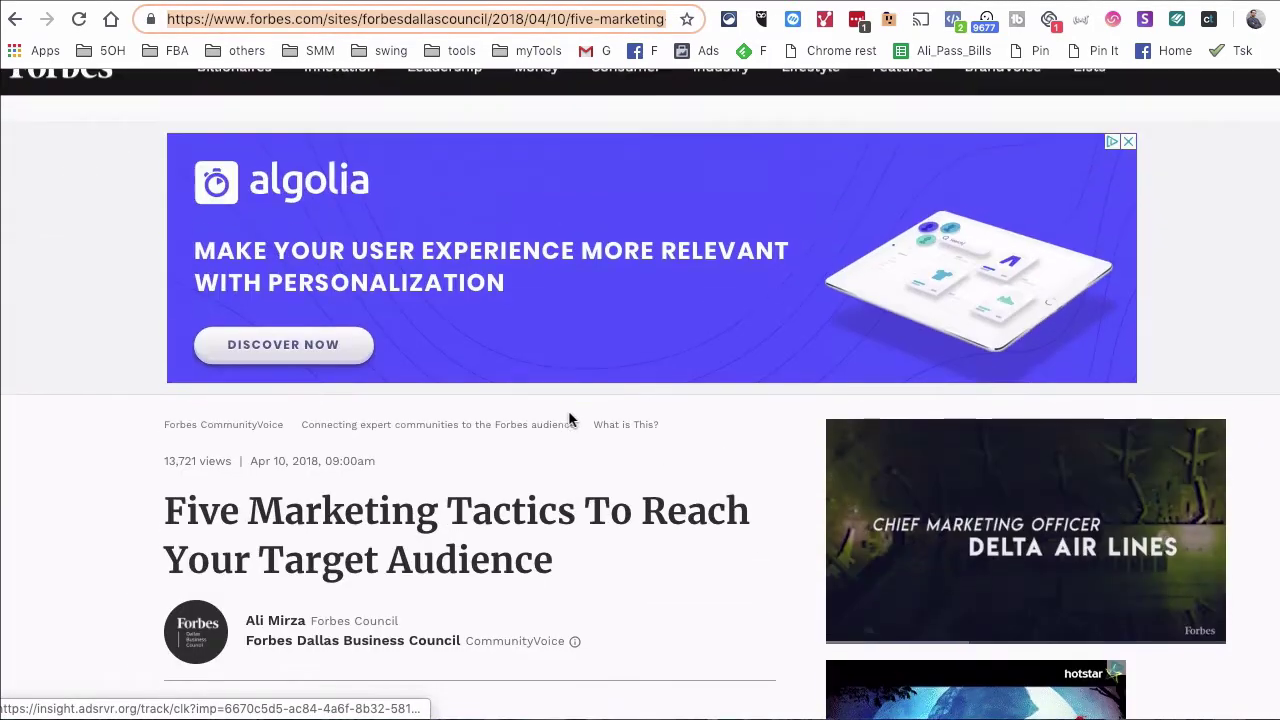
scroll(568, 410, "down", 1)
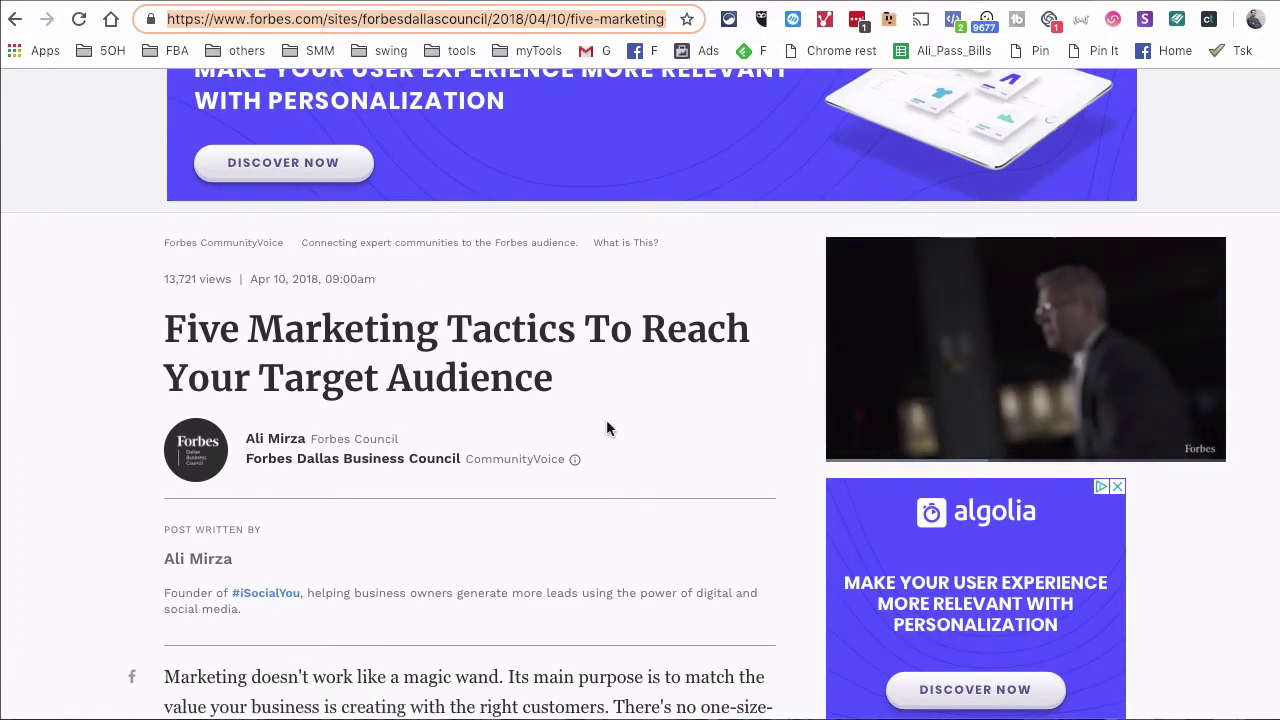
scroll(606, 426, "down", 1)
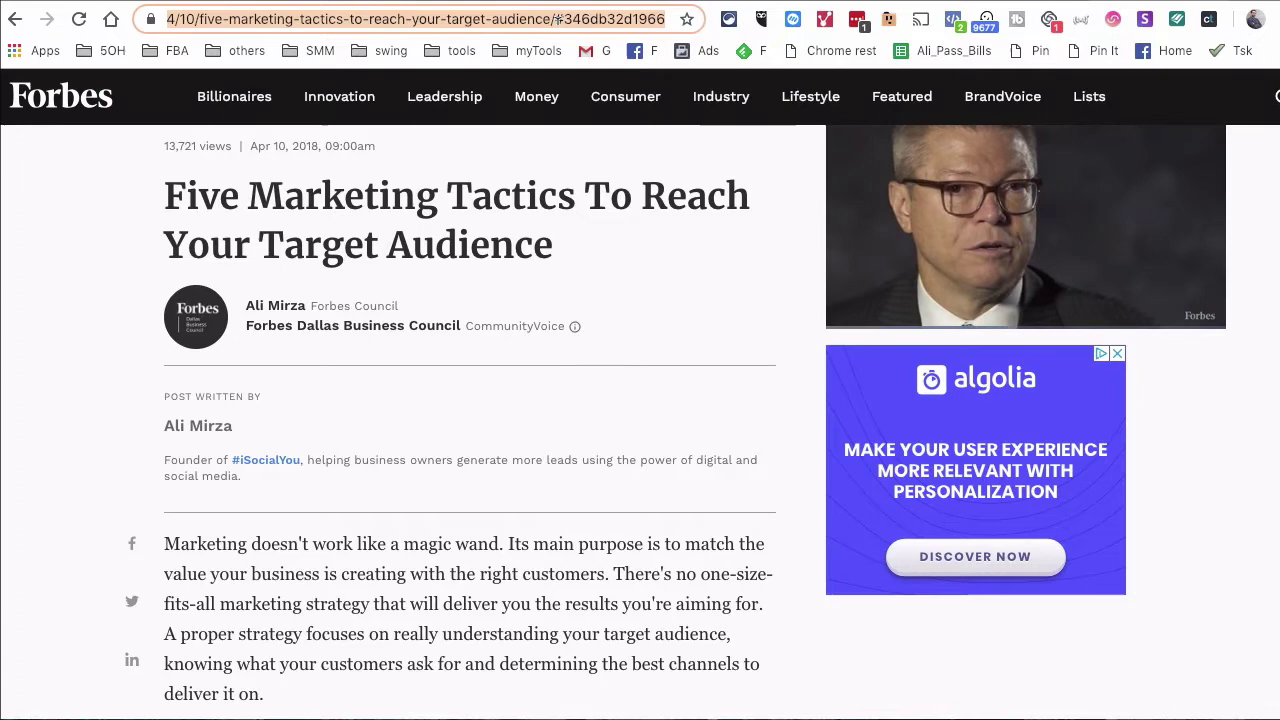
right_click(557, 31)
left_click(618, 147)
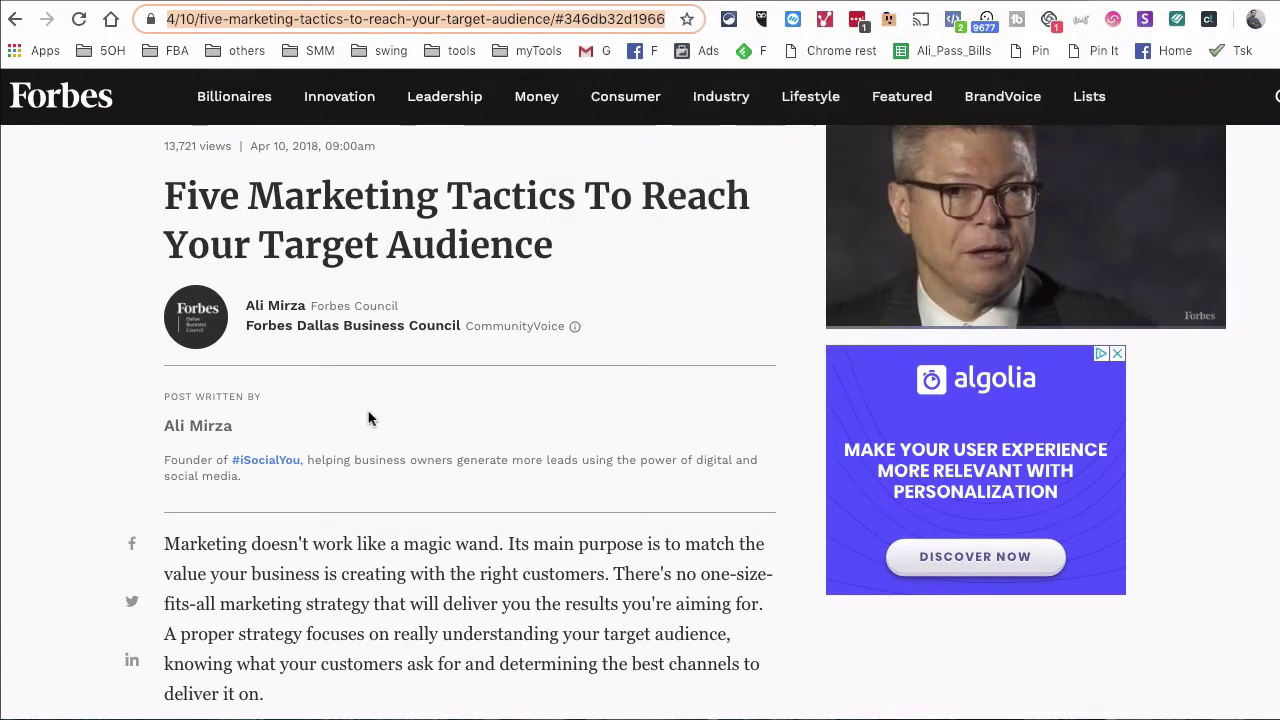
scroll(720, 330, "down", 3)
mouse_move(1010, 100)
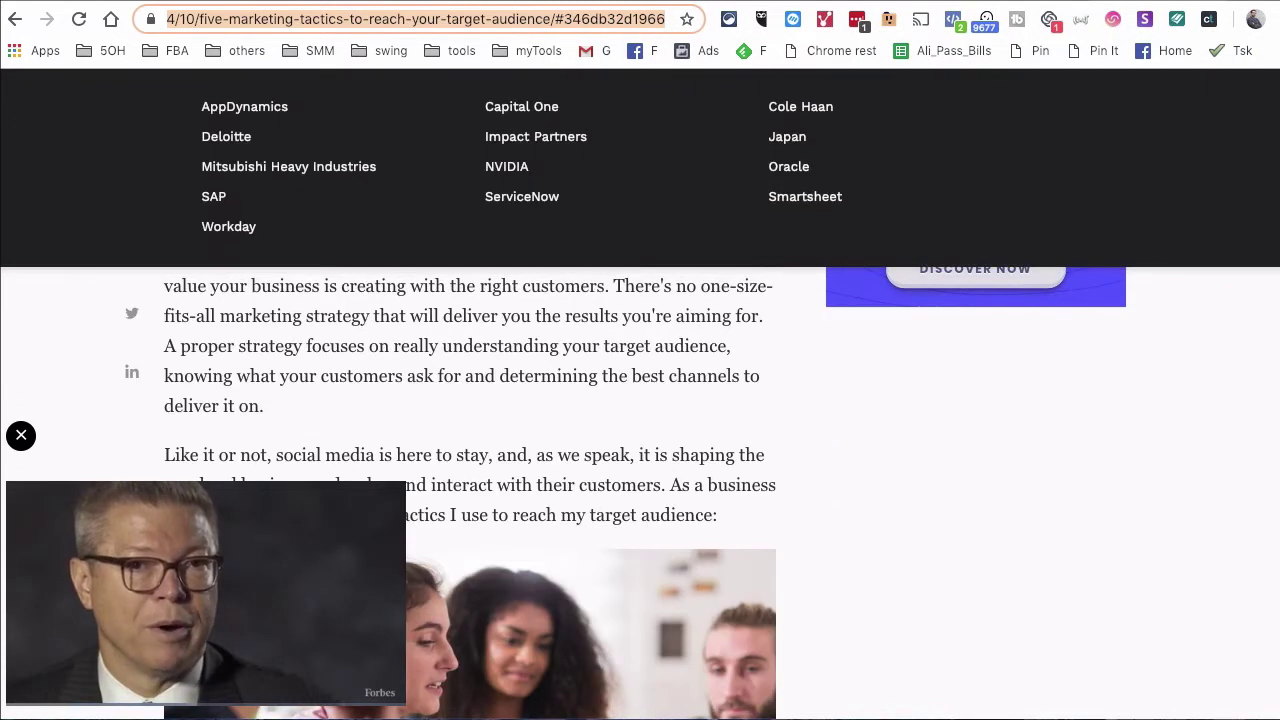
key("ctrl+Tab")
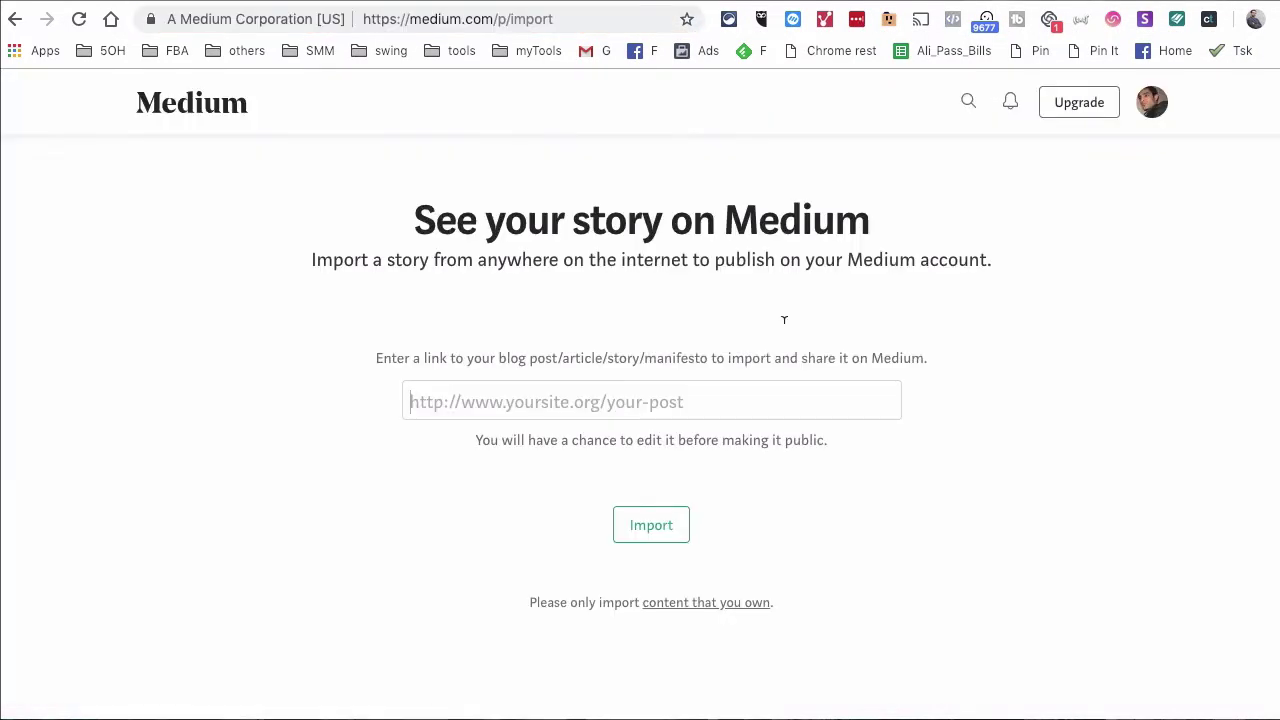
Paste the Forbes article link and import it as a Medium draft, dismissing the import tips
left_click(659, 402)
key("ctrl+v")
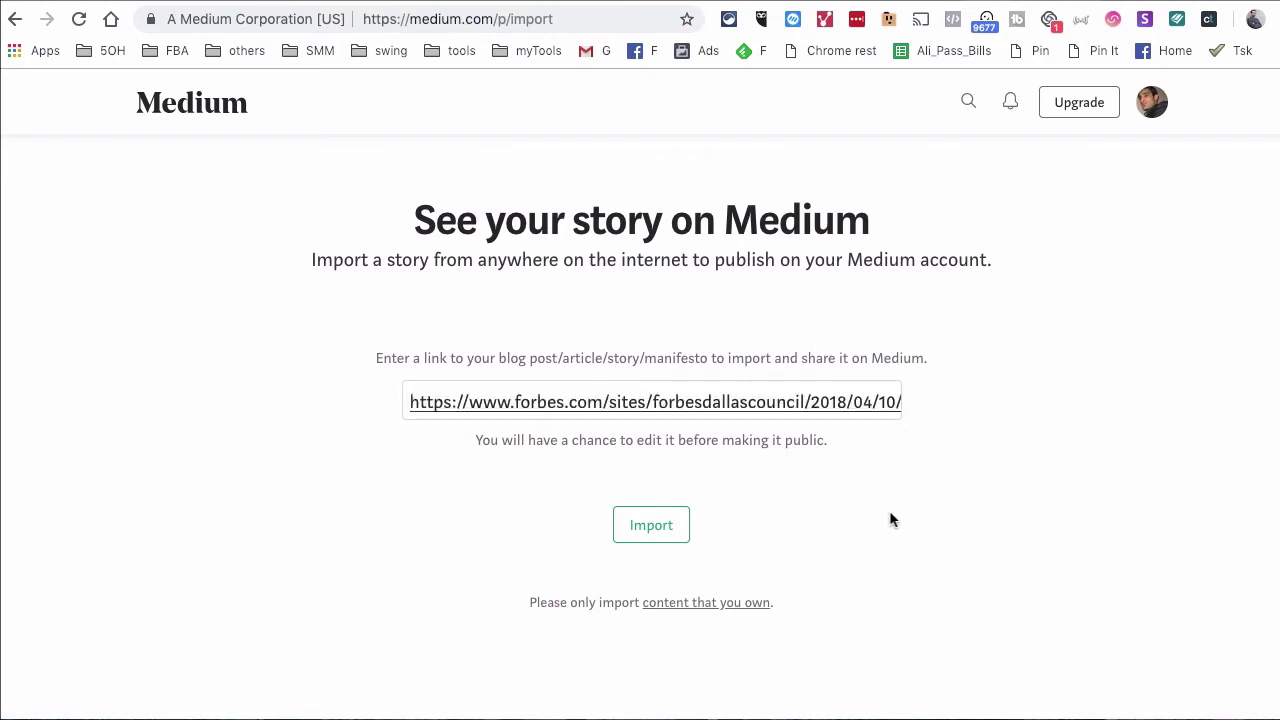
left_click(684, 536)
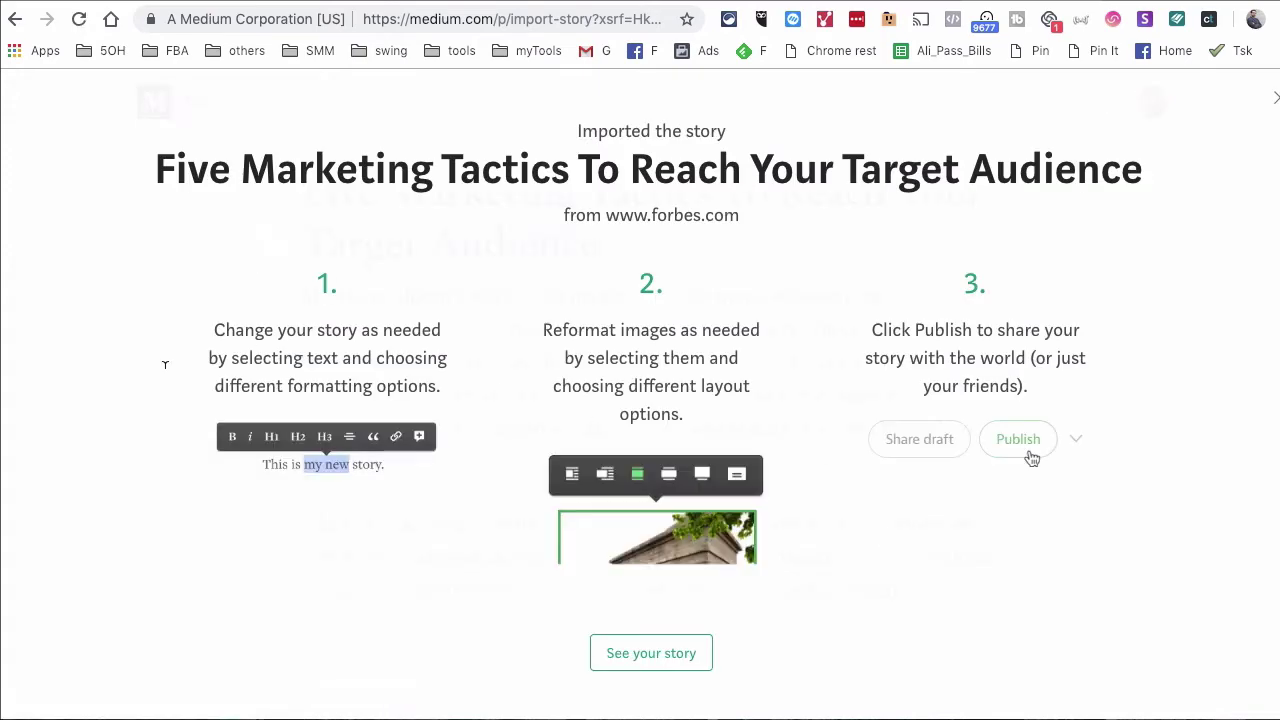
left_click(635, 662)
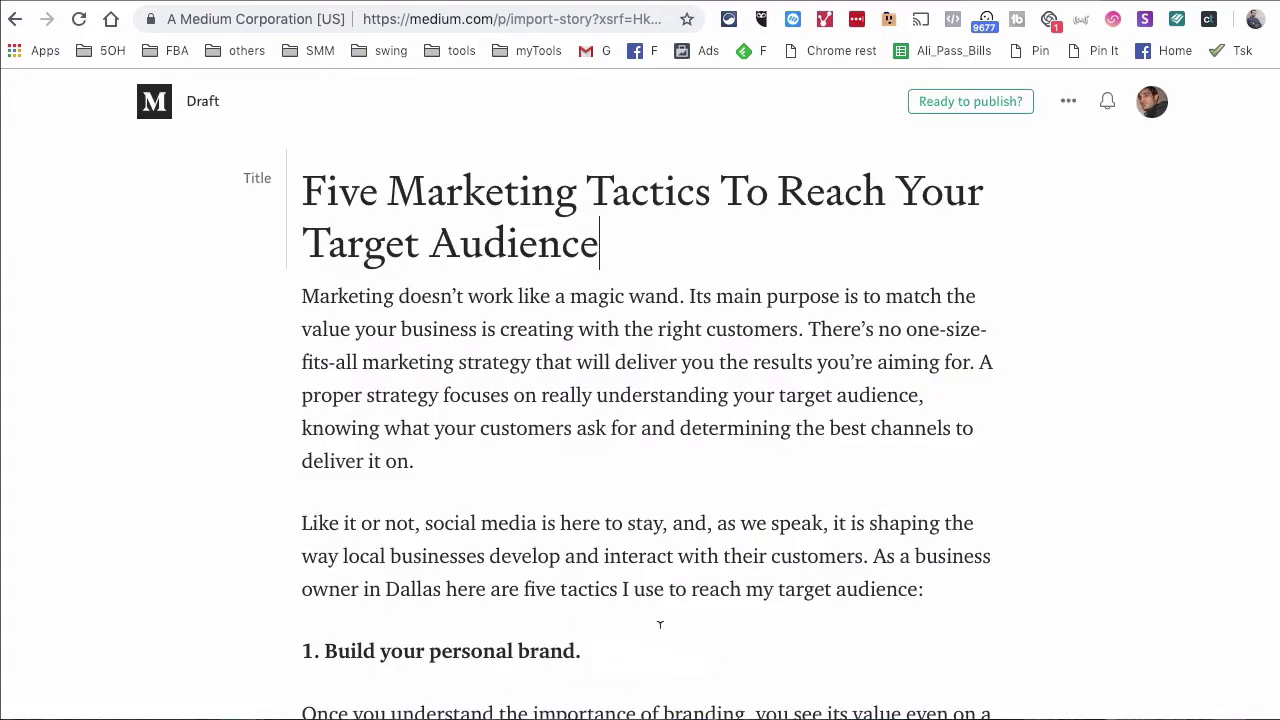
Review the imported draft down to its originally-published note, then go back to the Forbes article
scroll(745, 450, "down", 20)
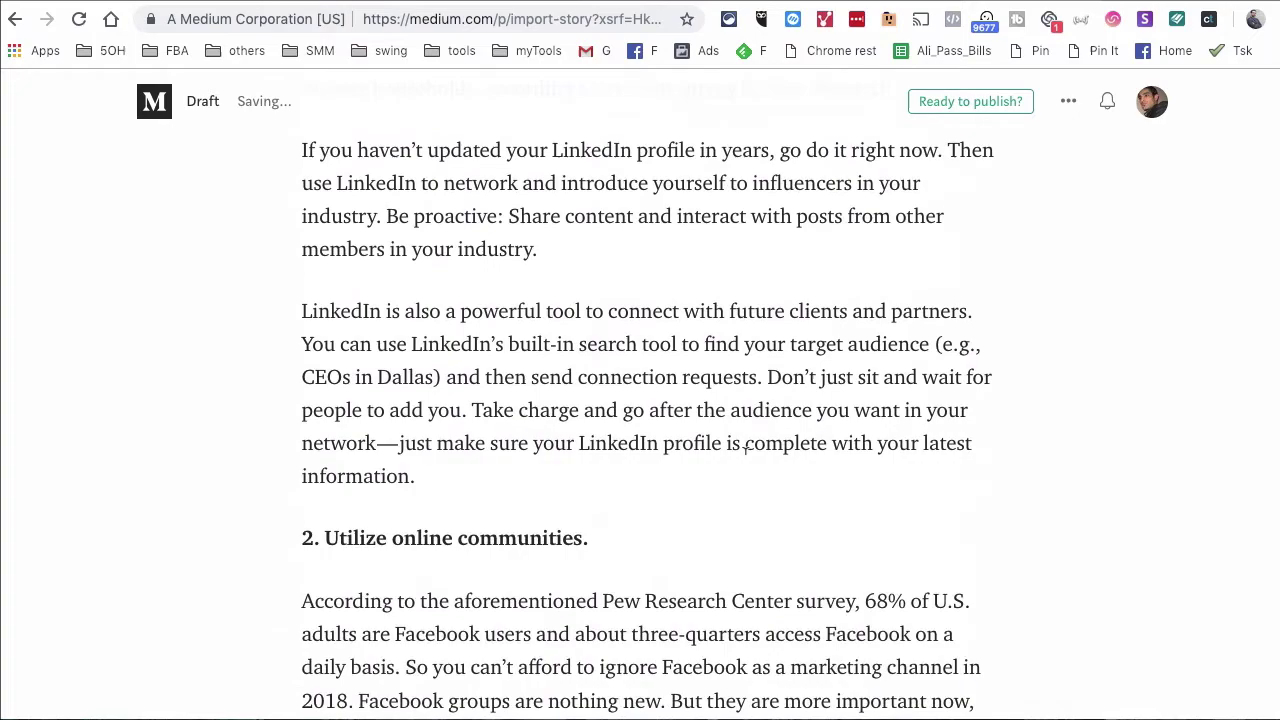
scroll(745, 450, "down", 3)
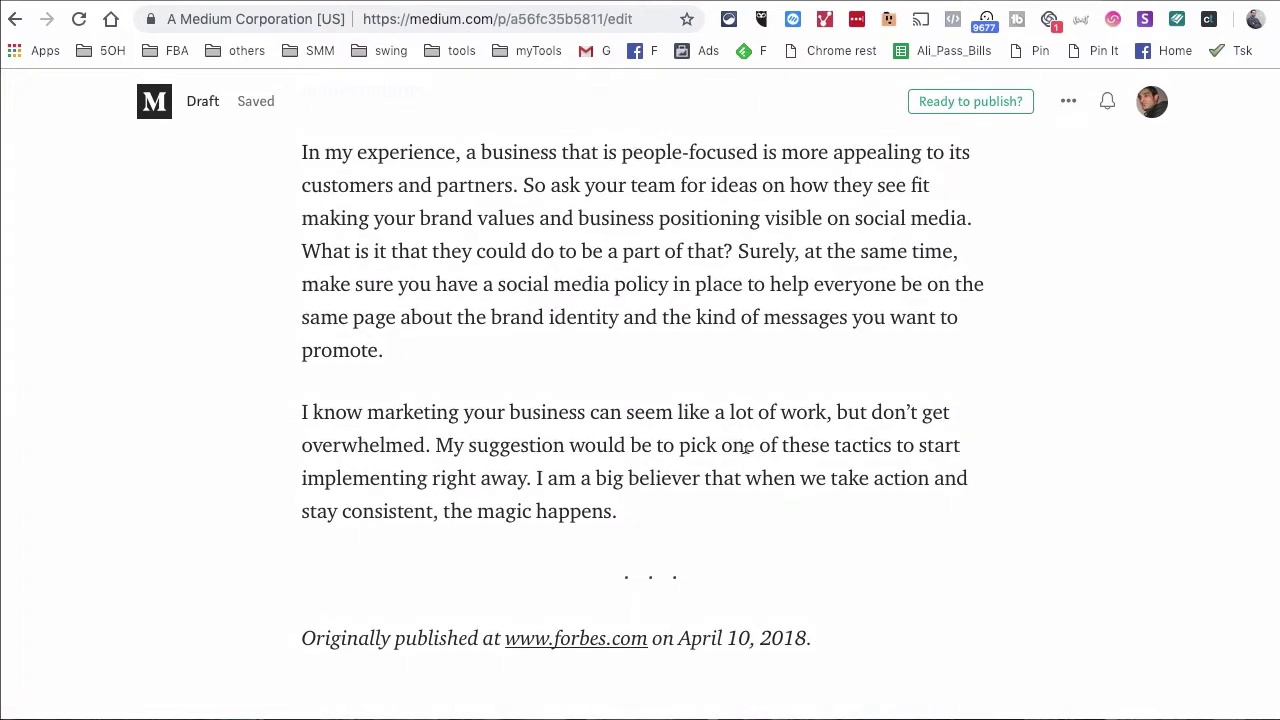
scroll(745, 450, "up", 20)
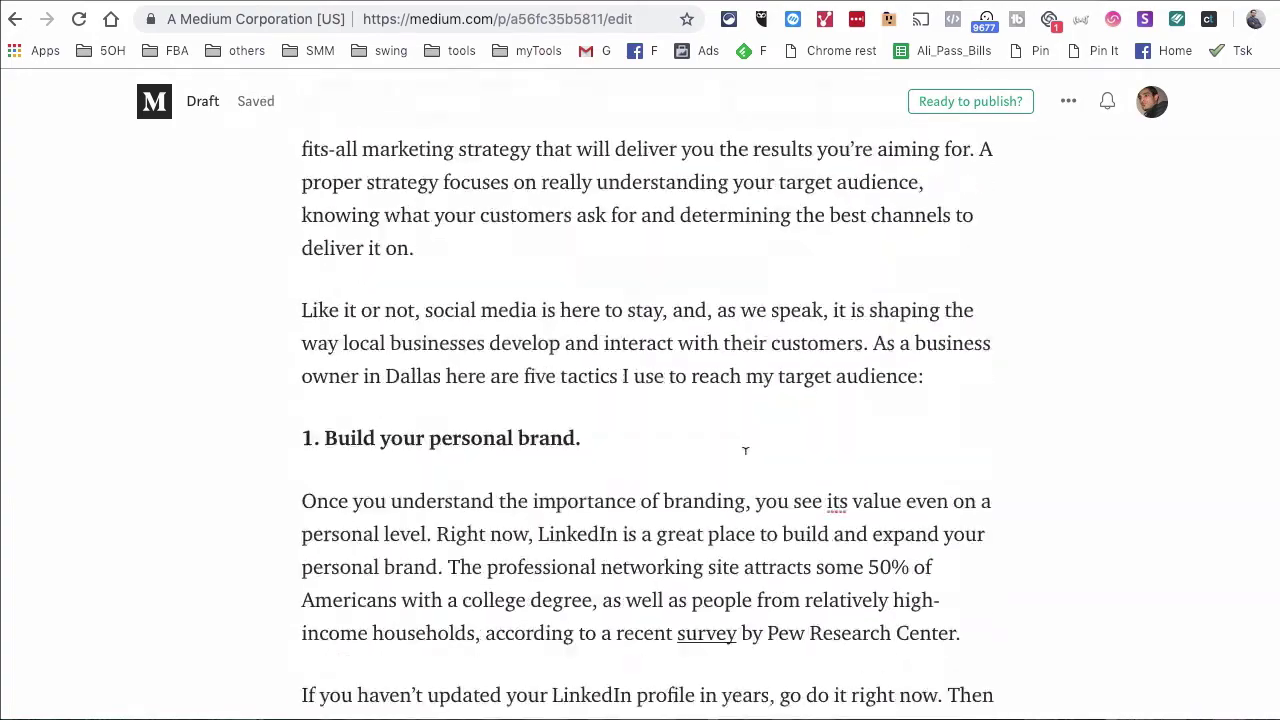
scroll(745, 450, "down", 20)
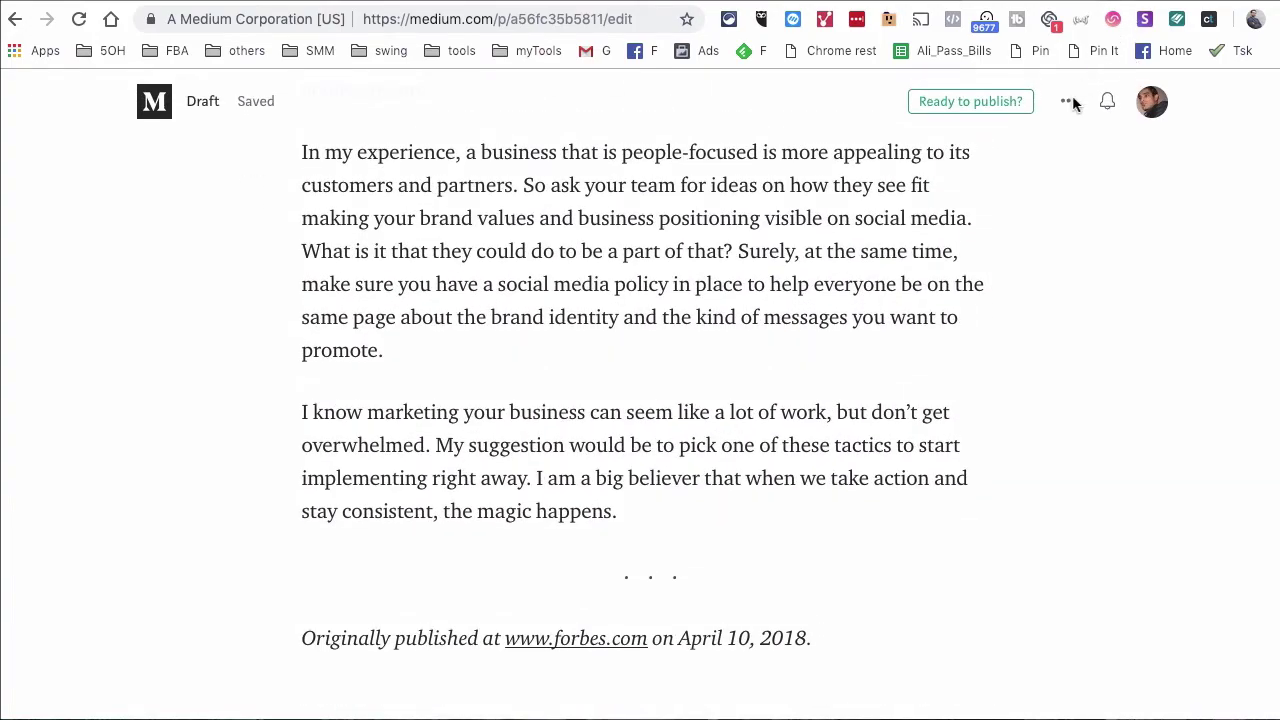
key("ctrl+Tab")
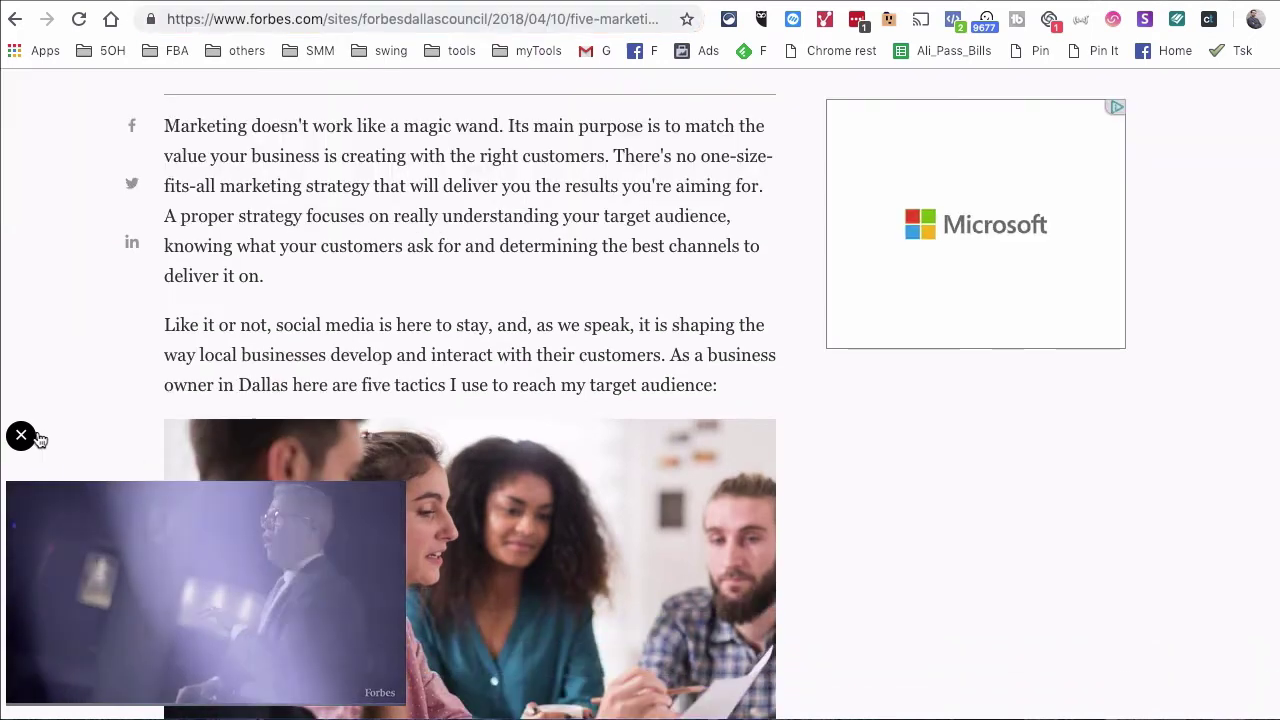
Close the Forbes floating video, start saving the team-meeting photo but cancel, then return to Medium
left_click(35, 436)
scroll(487, 415, "down", 3)
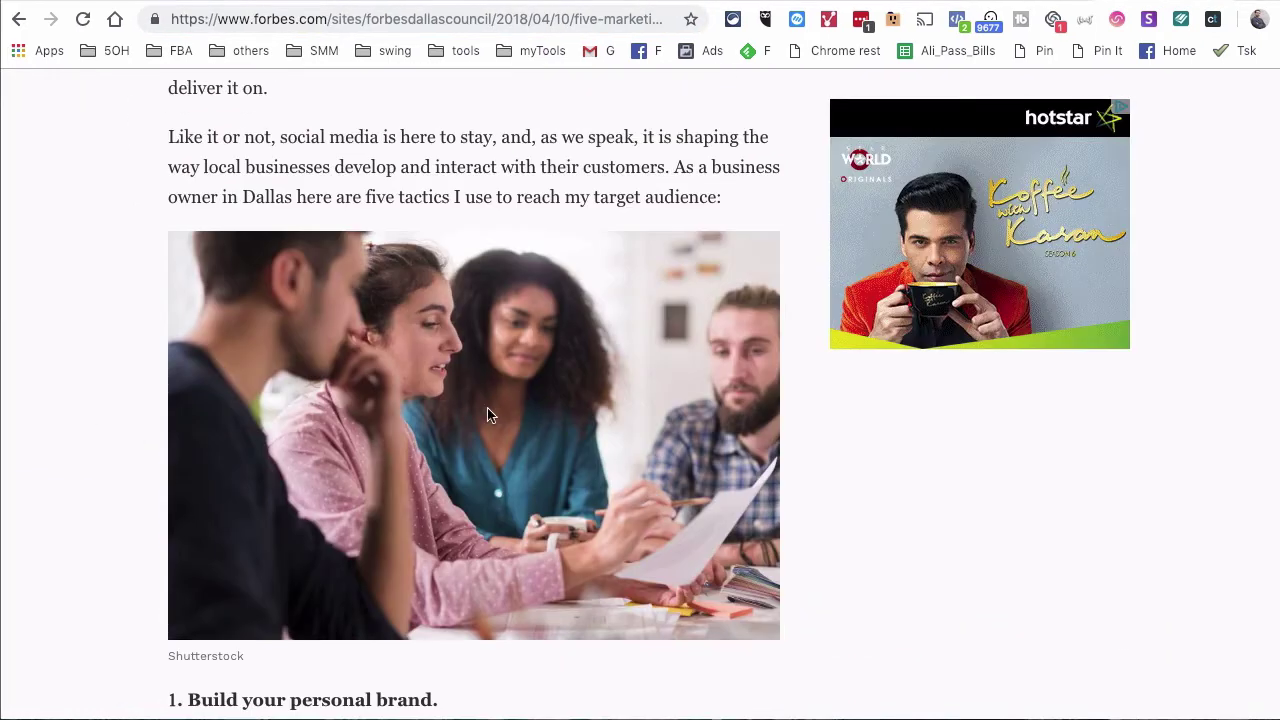
right_click(566, 389)
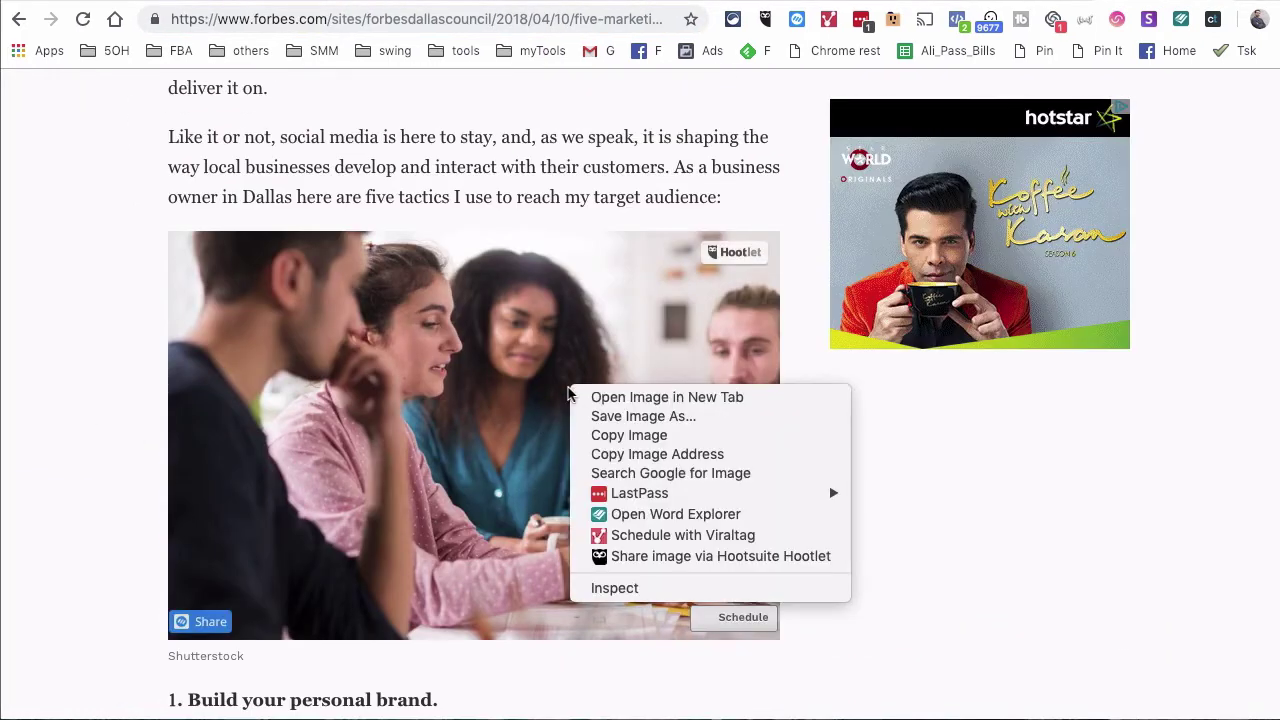
left_click(670, 434)
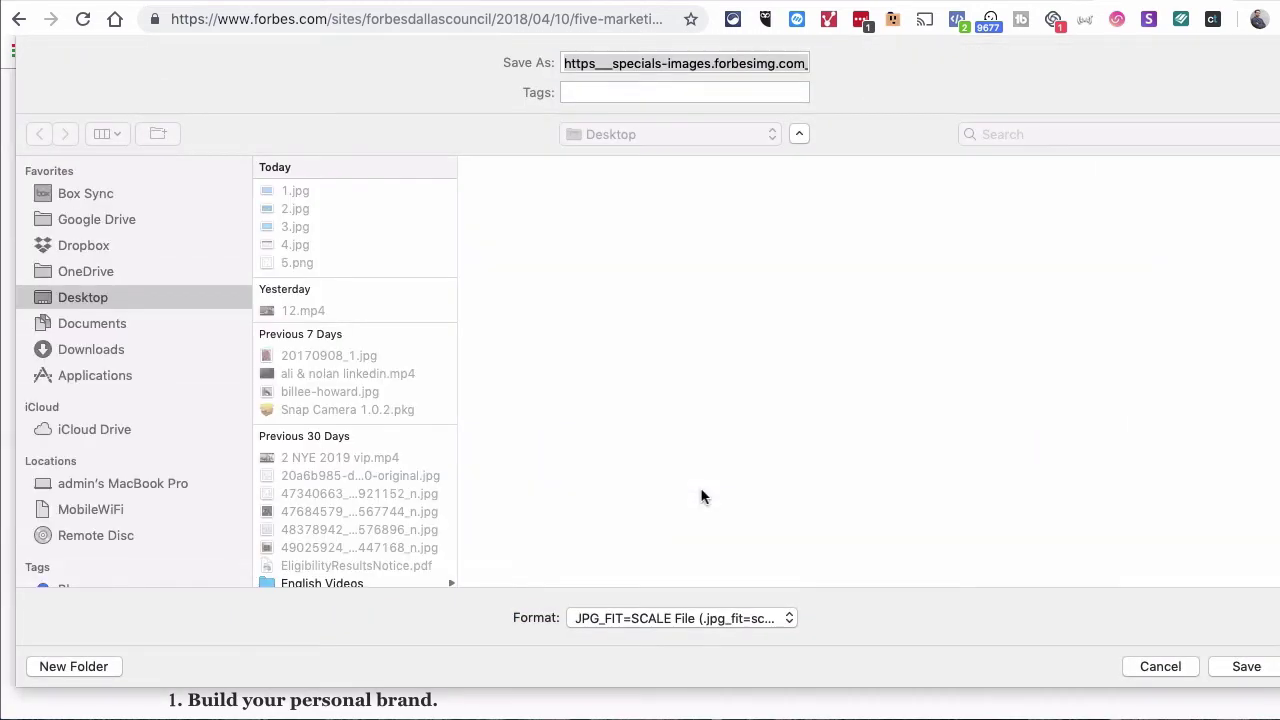
left_click(1160, 667)
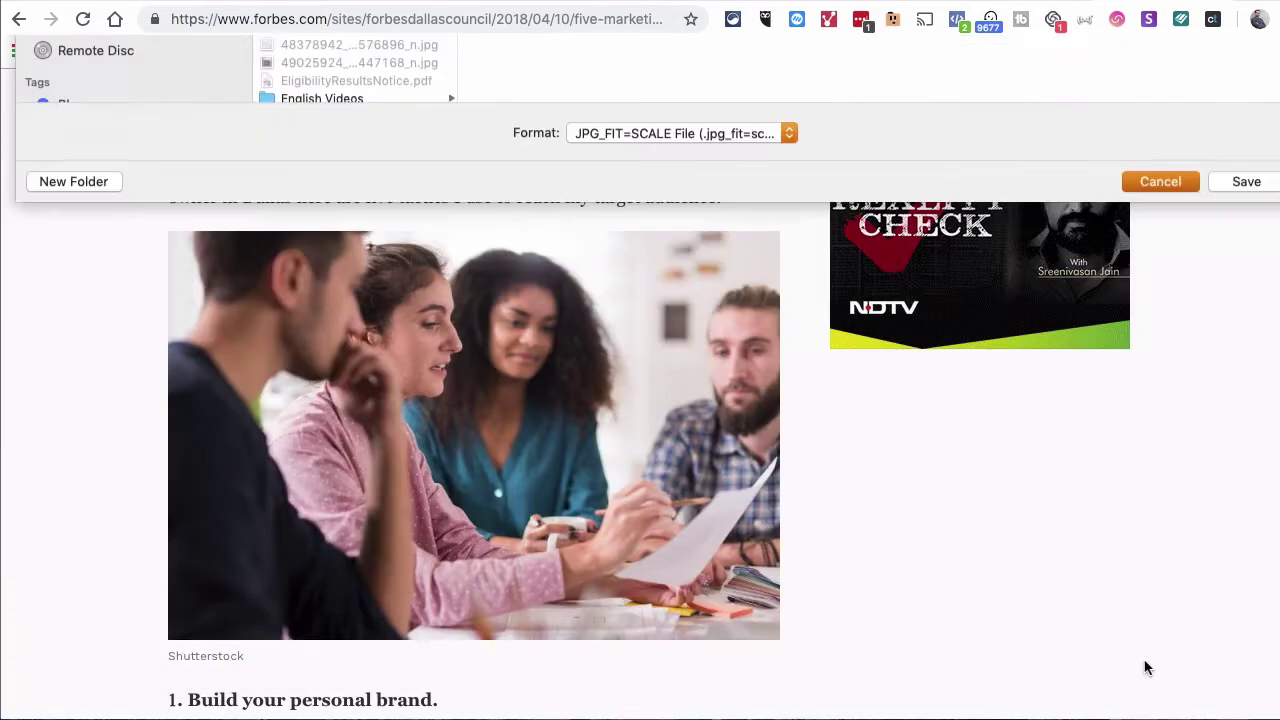
key("ctrl+Tab")
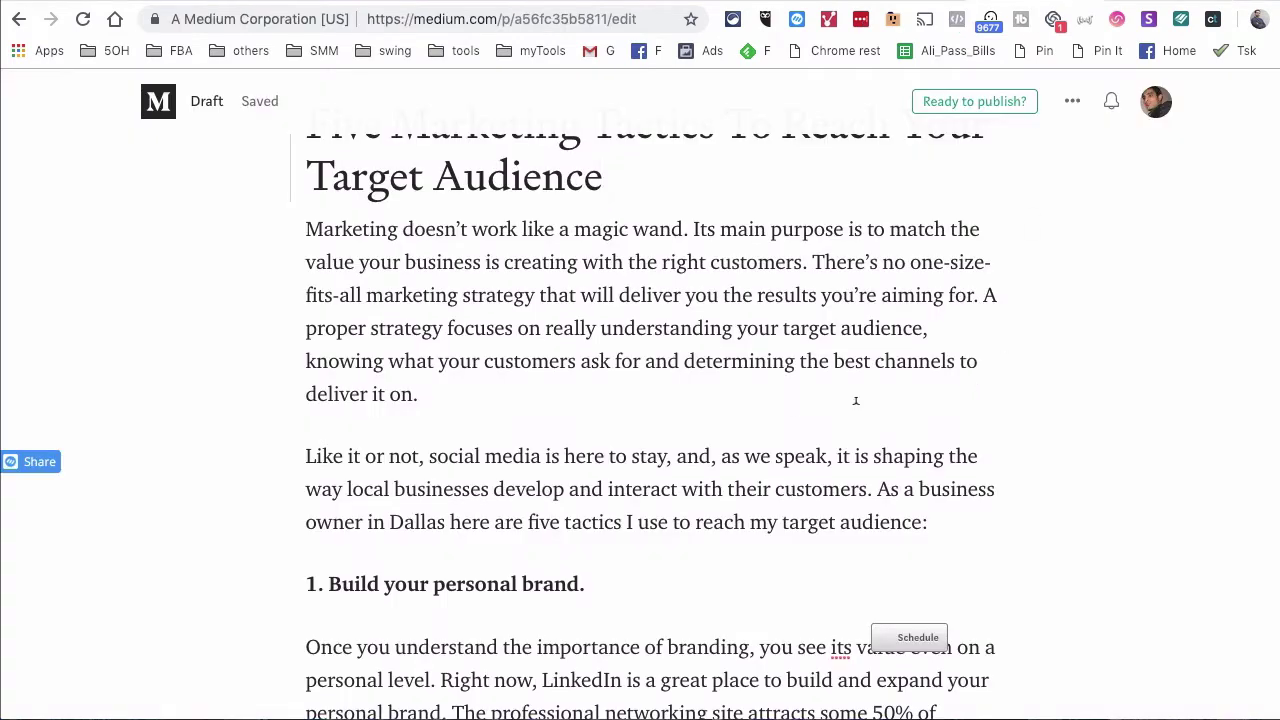
Insert a blank line between the title and the 'Marketing doesn't work like a magic wand' paragraph, showing its insert options
scroll(855, 400, "up", 2)
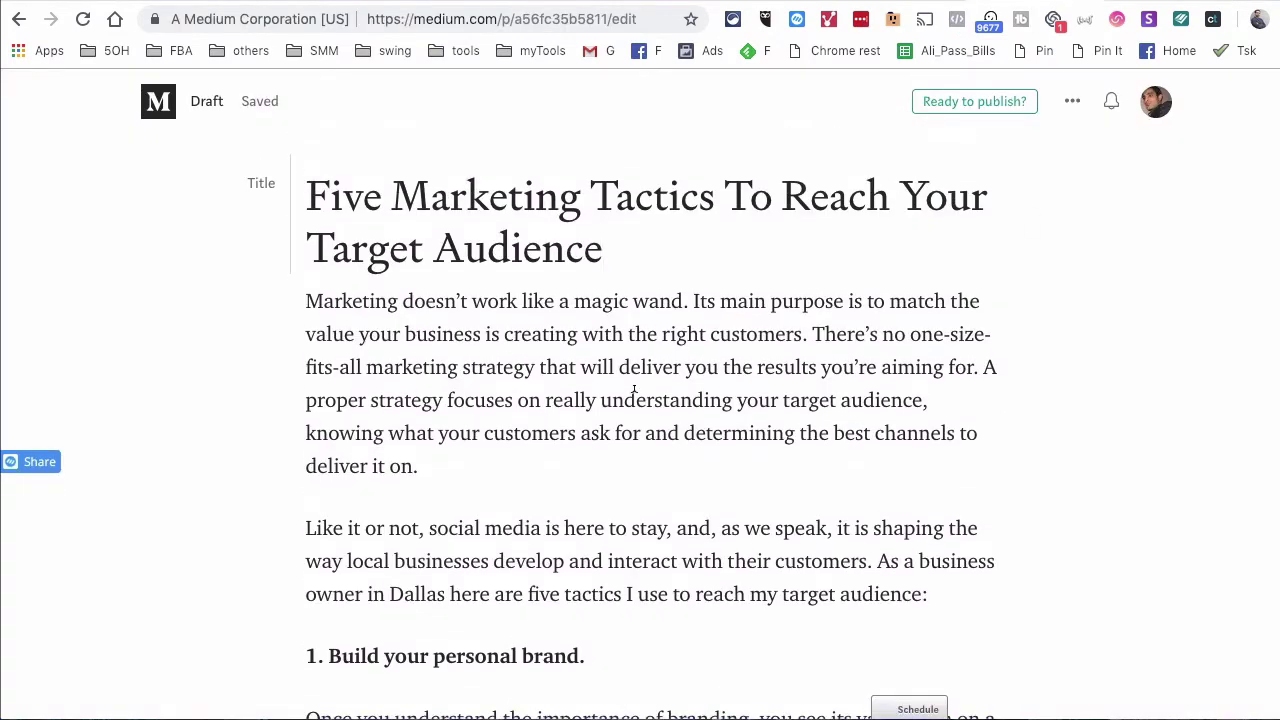
key("Return")
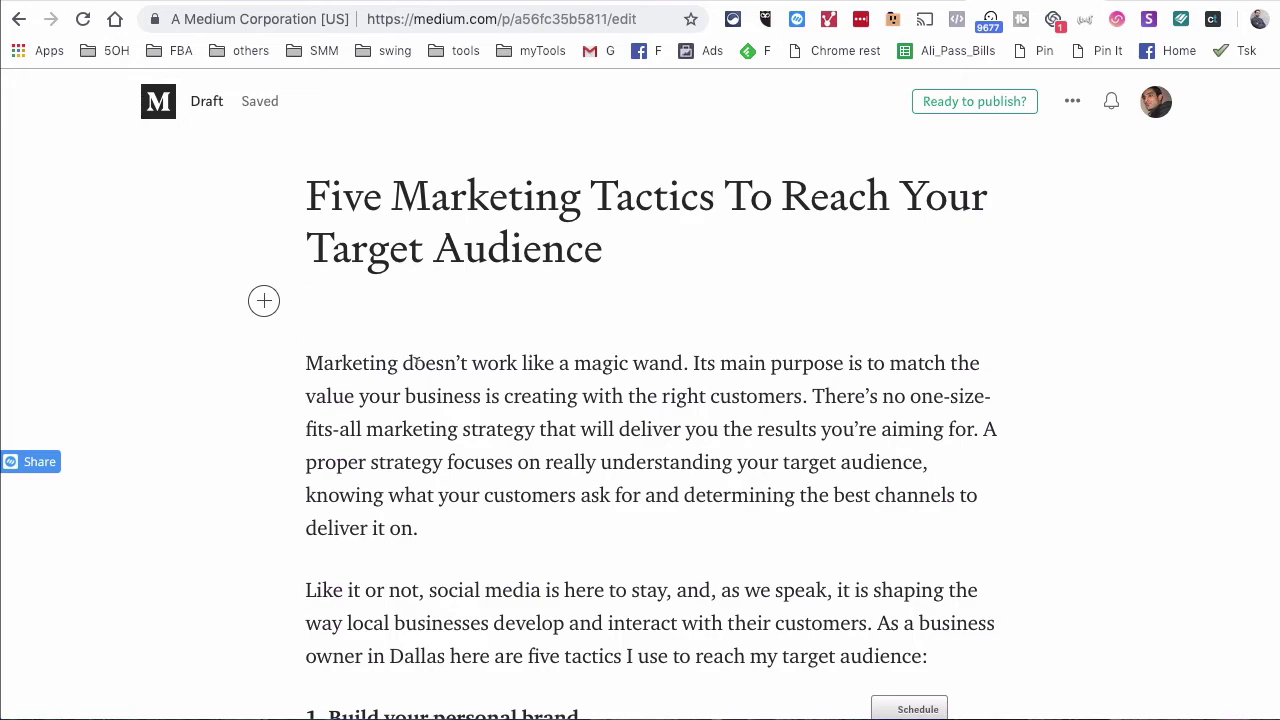
scroll(349, 335, "down", 10)
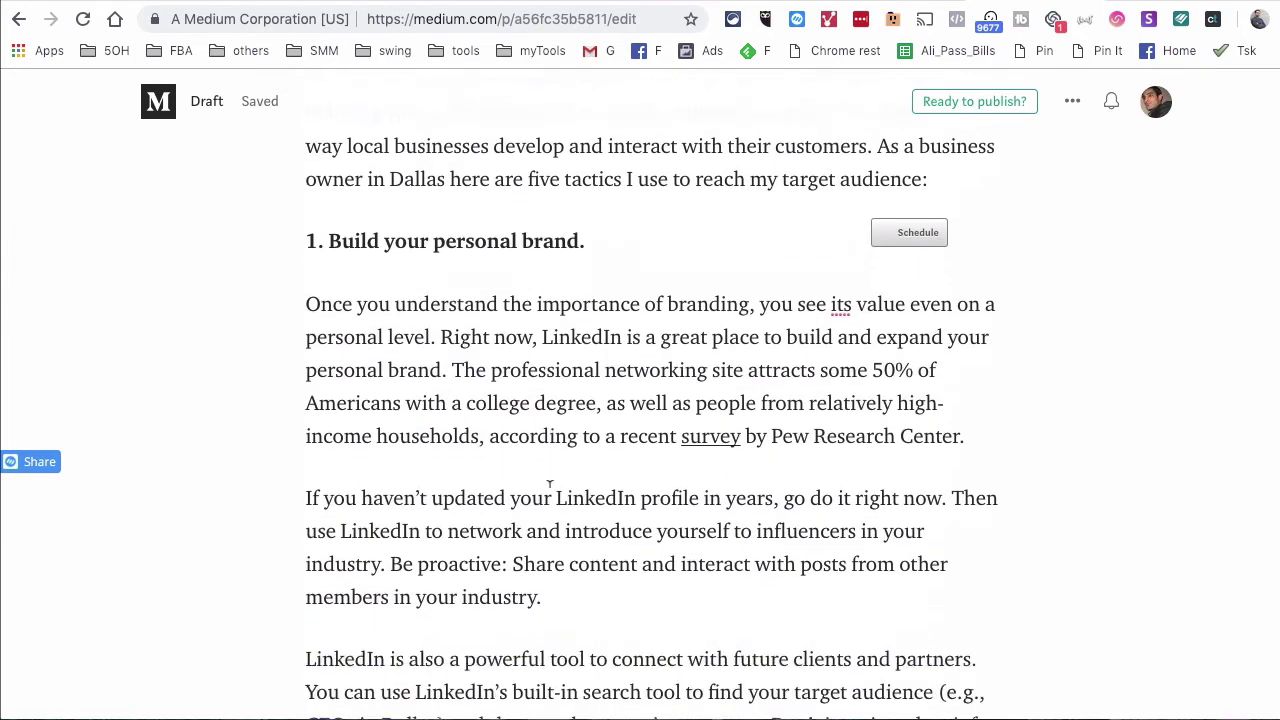
scroll(358, 430, "down", 10)
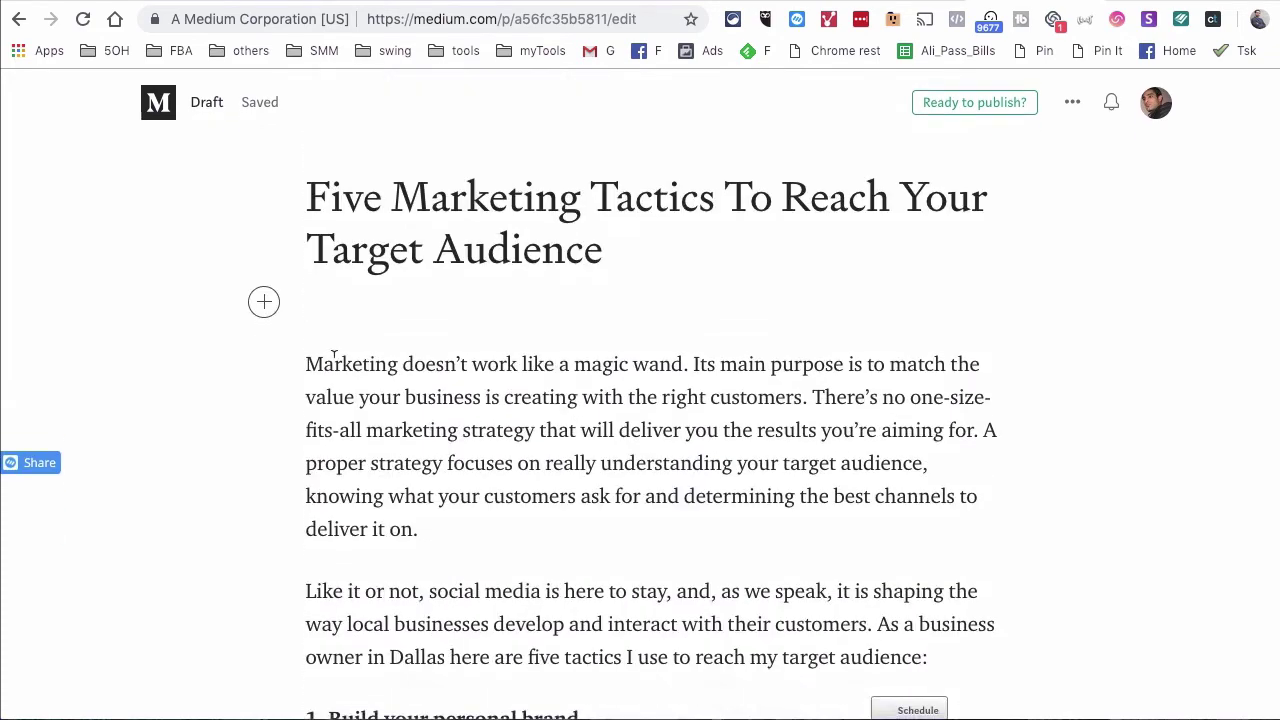
left_click(266, 303)
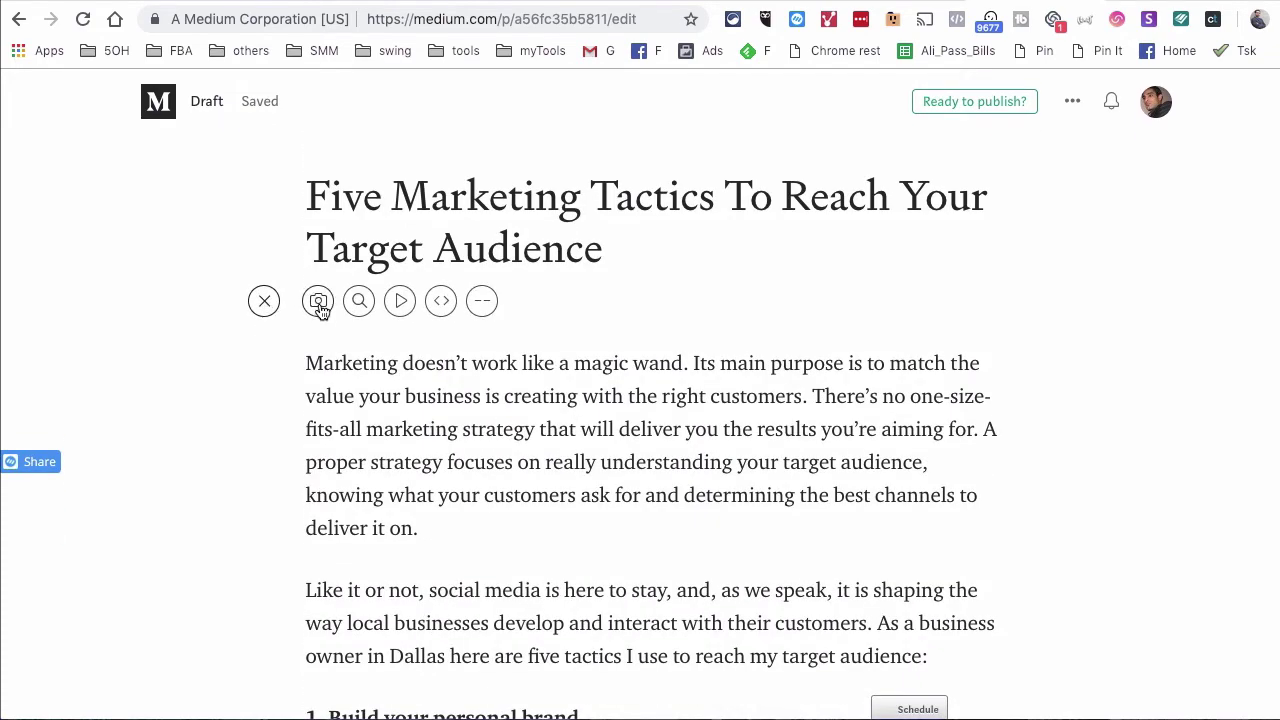
Insert the Desktop's Marketing tactics image below the title and place the cursor in its caption
left_click(316, 306)
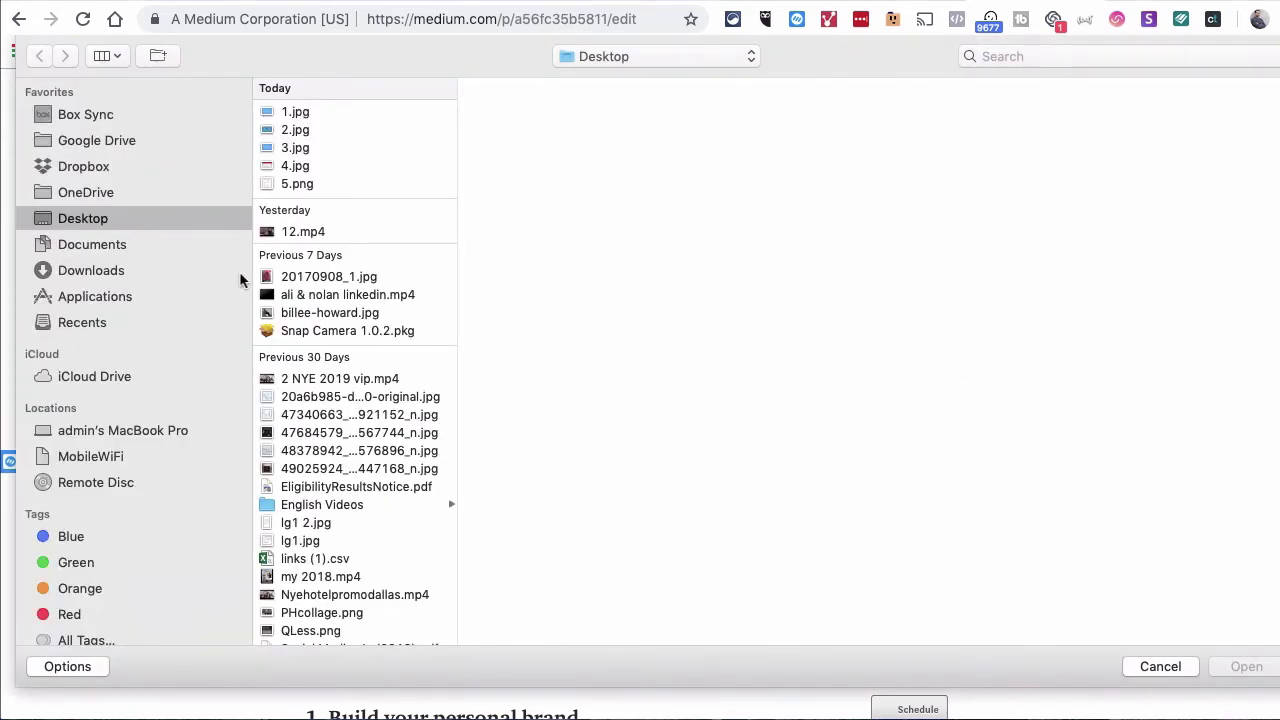
scroll(352, 375, "down", 20)
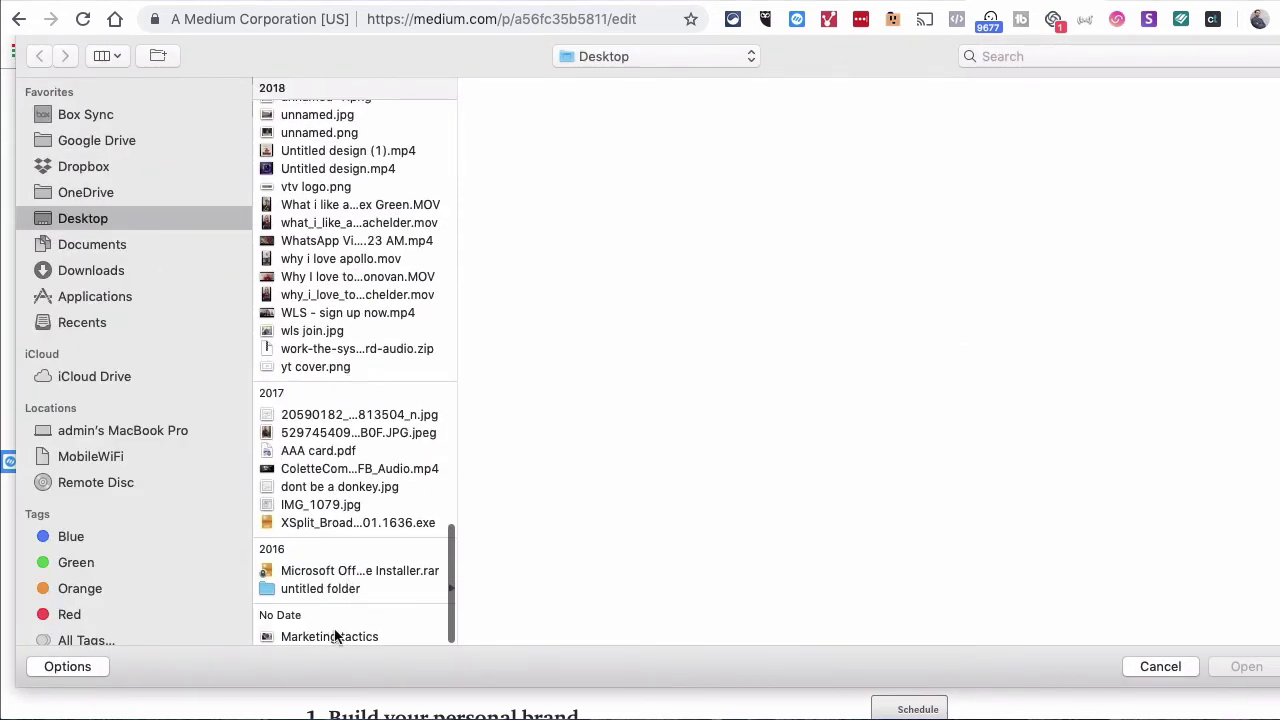
left_click(336, 636)
left_click(1246, 666)
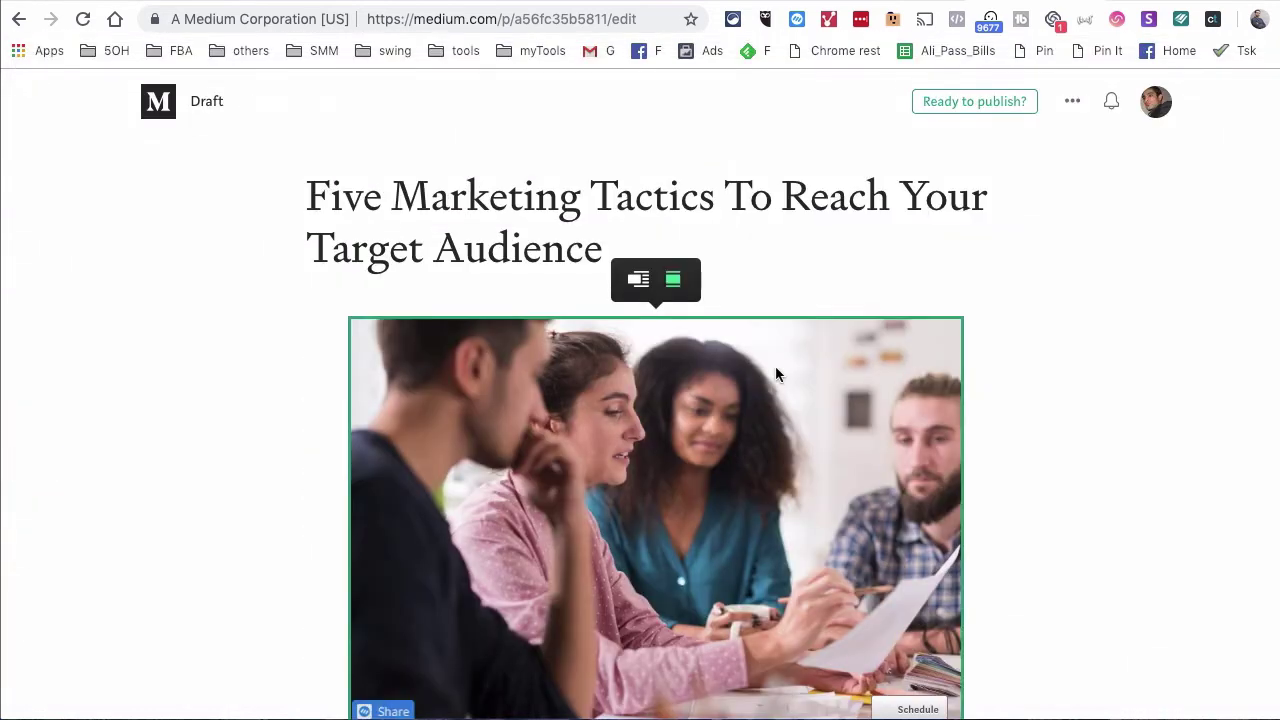
scroll(991, 386, "down", 3)
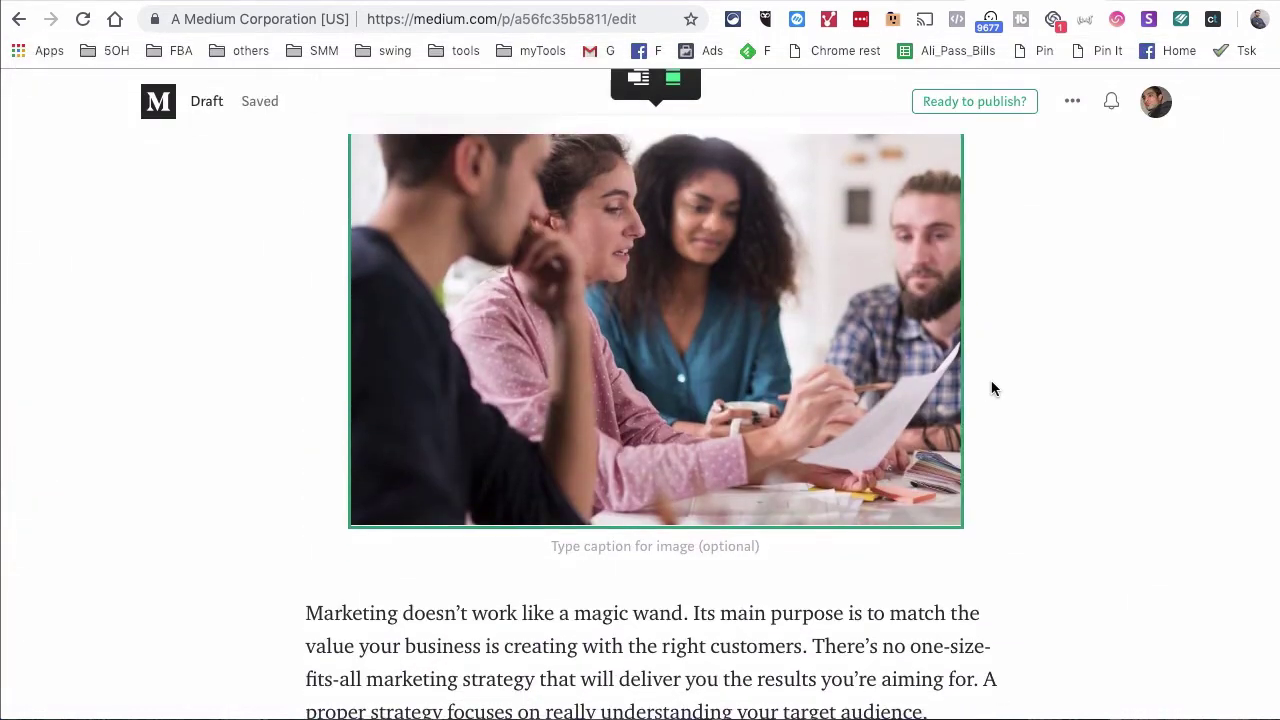
scroll(993, 388, "up", 2)
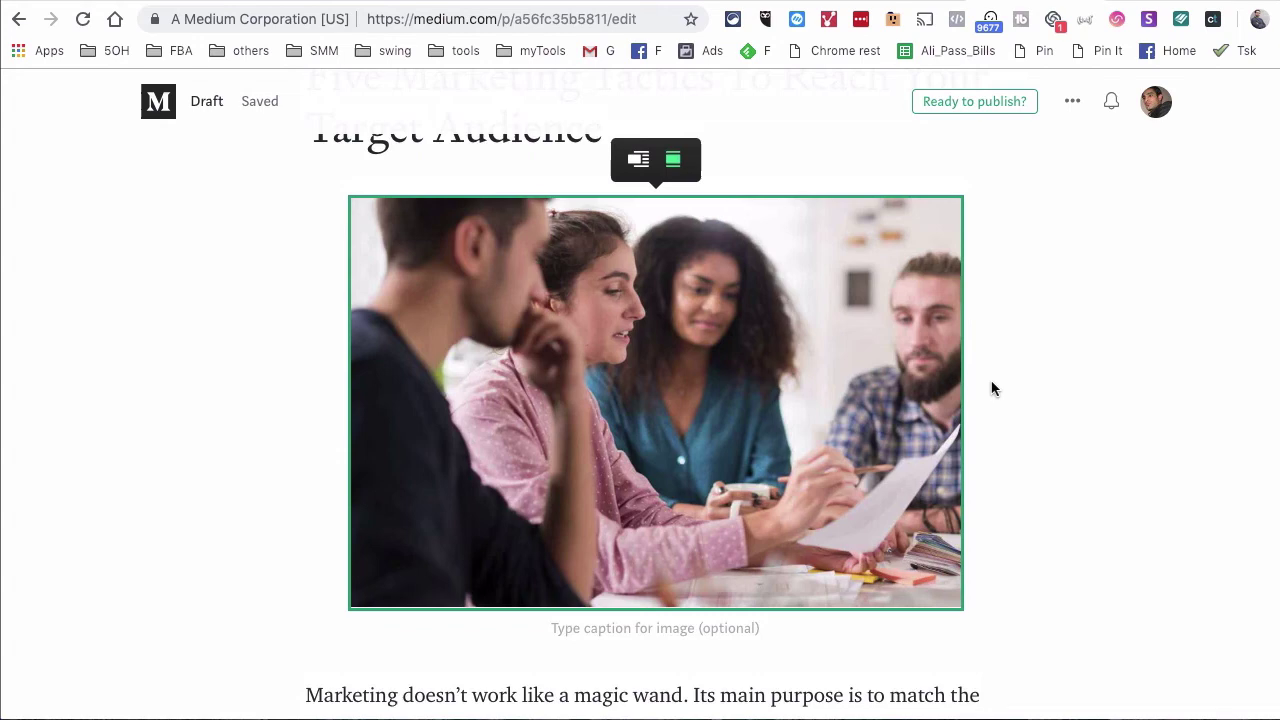
scroll(993, 388, "up", 2)
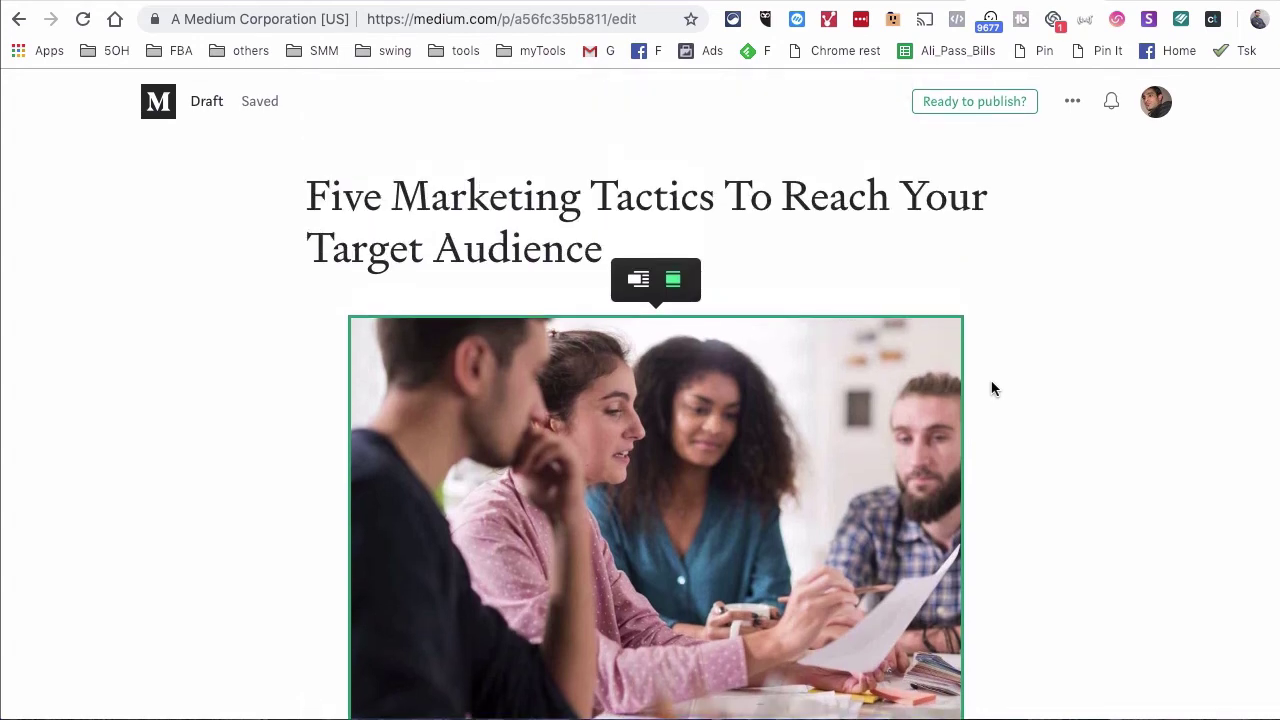
scroll(991, 386, "down", 3)
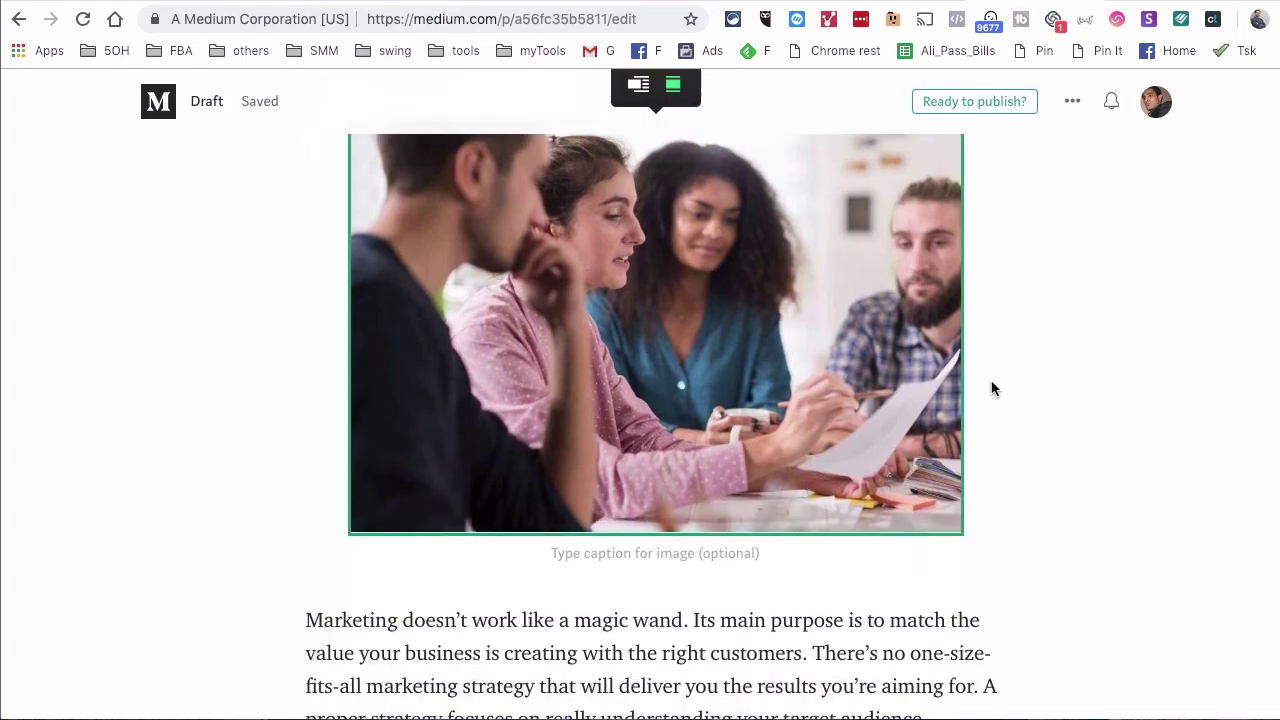
left_click(608, 460)
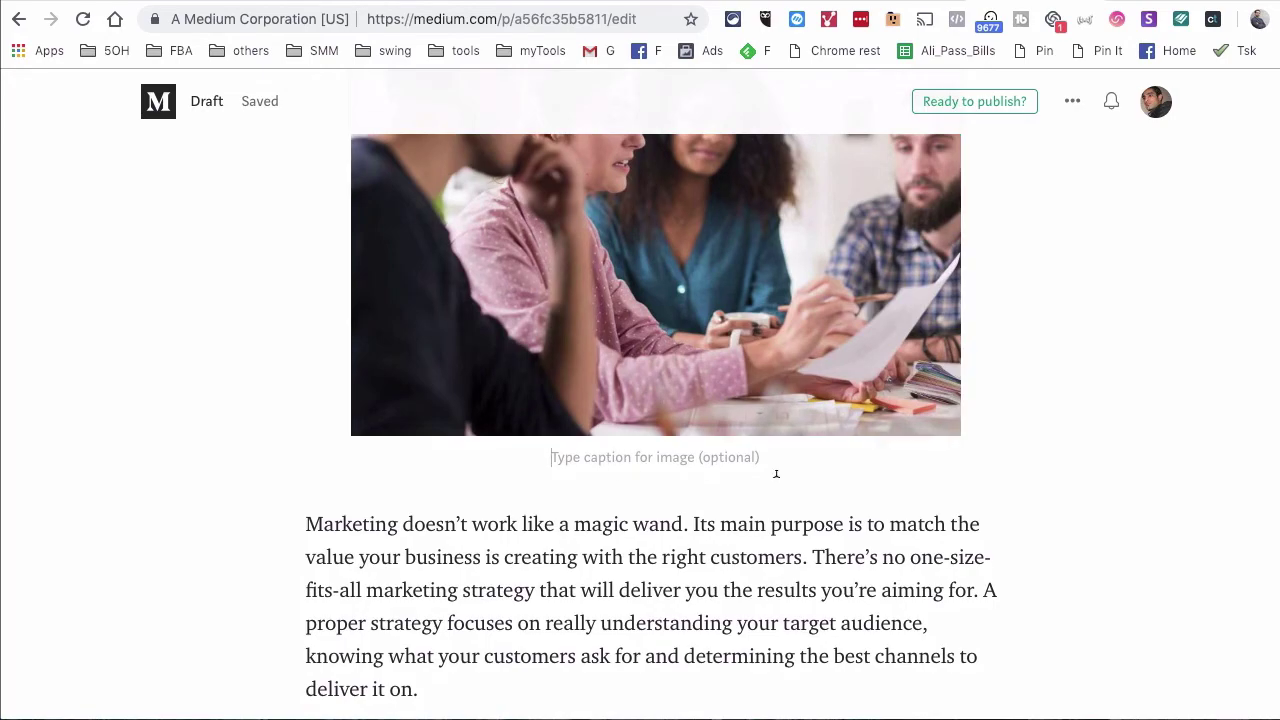
scroll(698, 468, "down", 20)
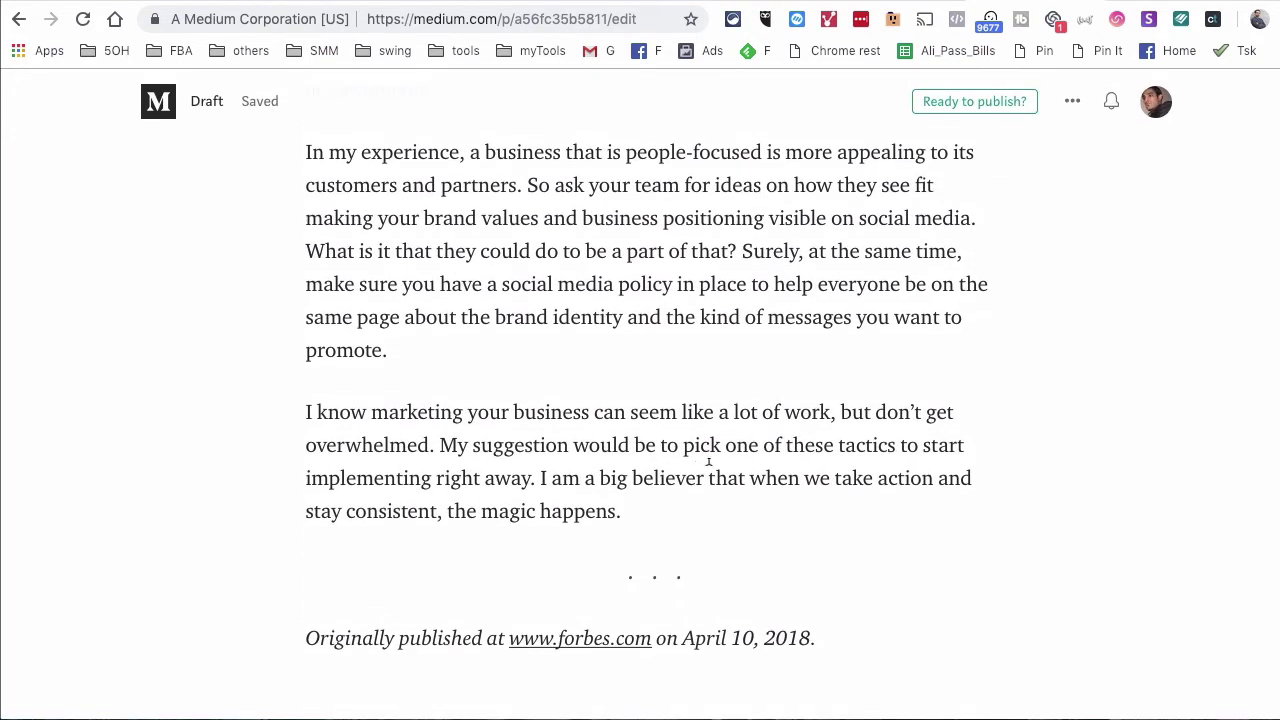
In the publish settings, add the Marketing tag next to Social Media
left_click(1000, 107)
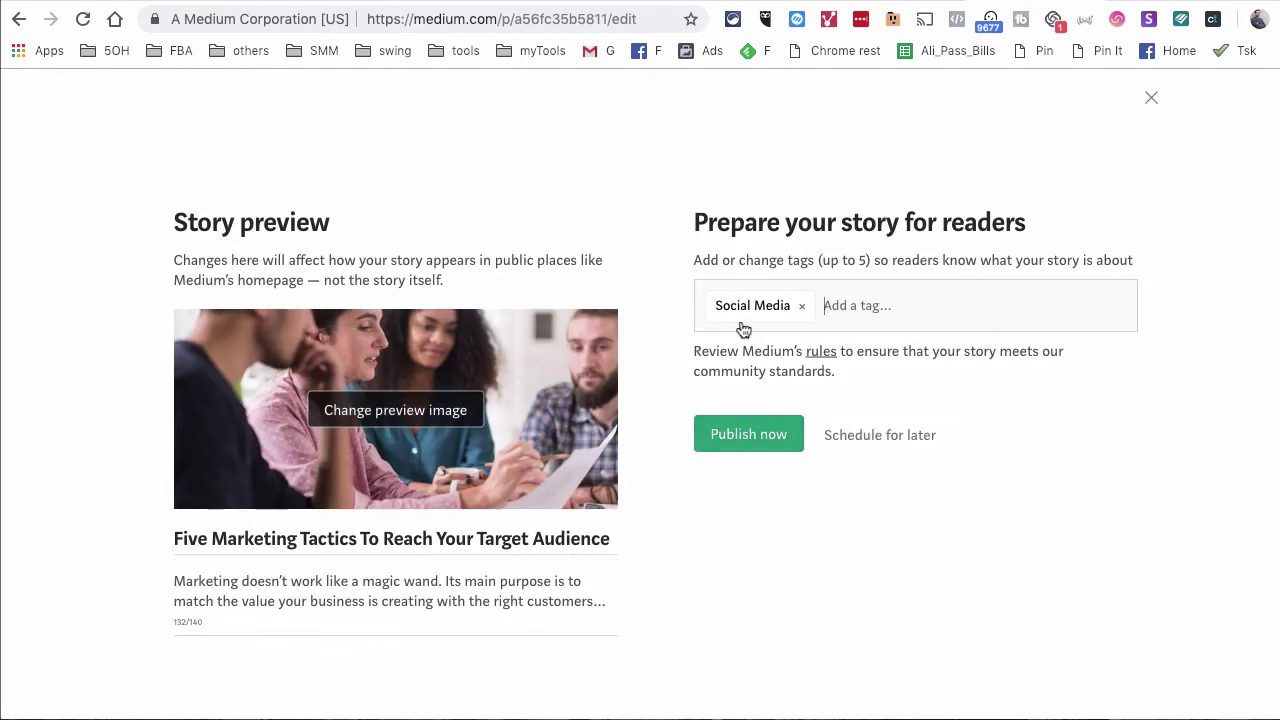
type("marke")
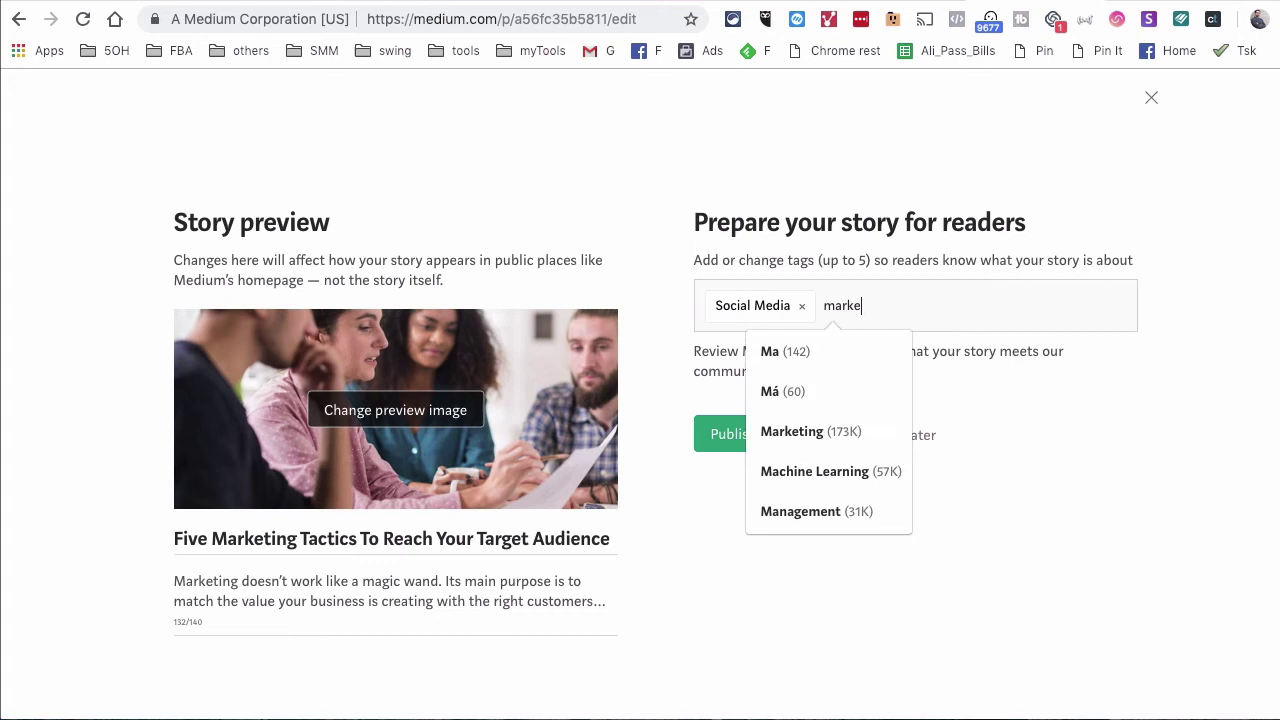
left_click(845, 395)
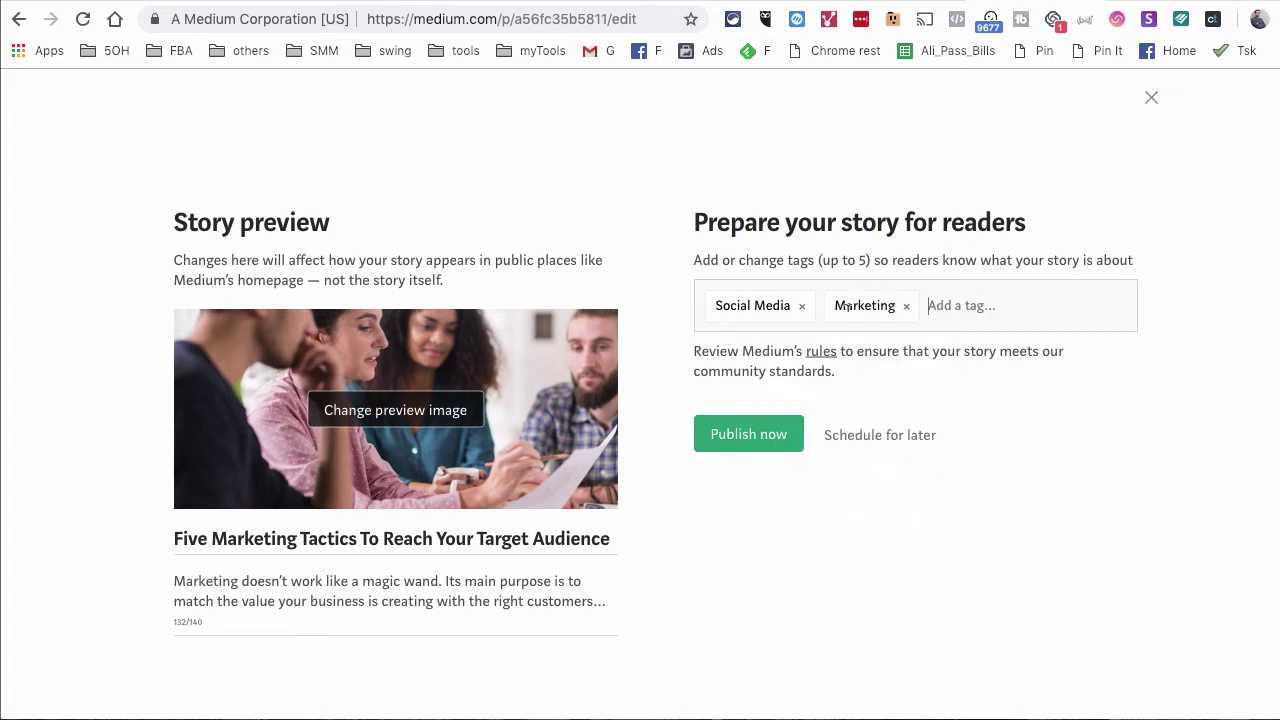
Close the publish screen without publishing and scroll back to the title and header photo
left_click(1146, 100)
scroll(957, 357, "up", 15)
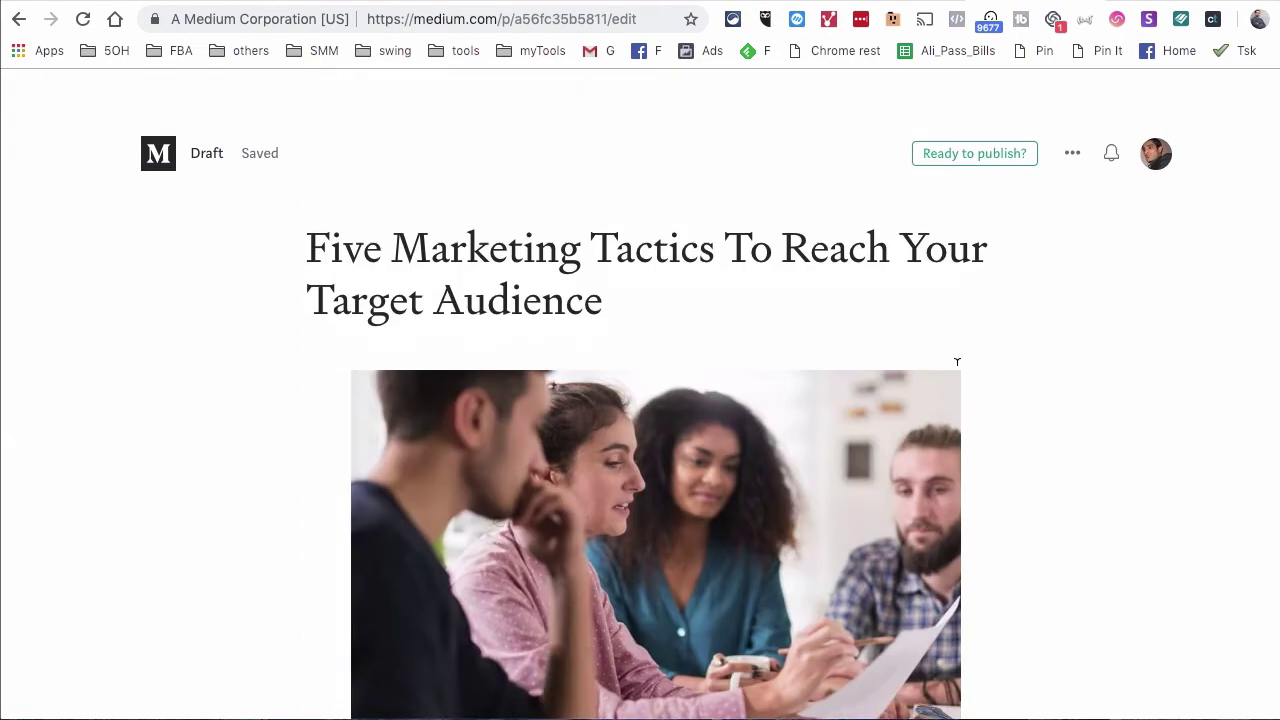
scroll(957, 362, "down", 5)
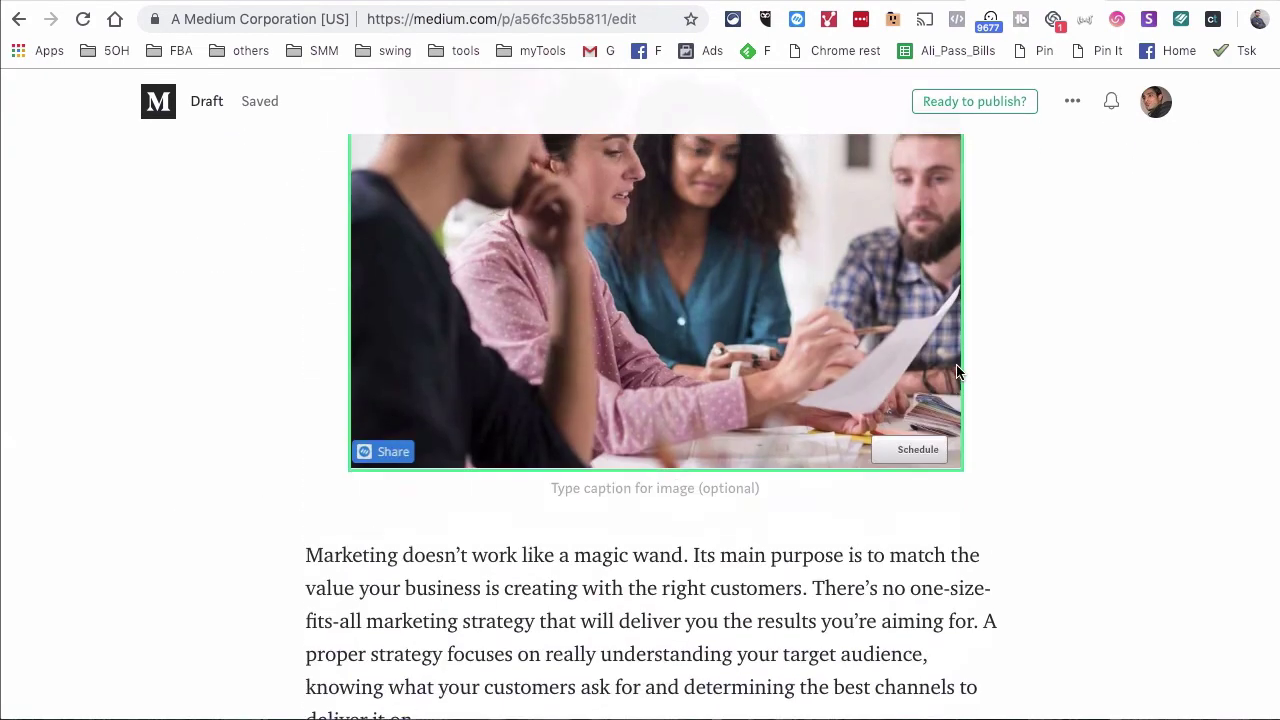
scroll(957, 372, "up", 2)
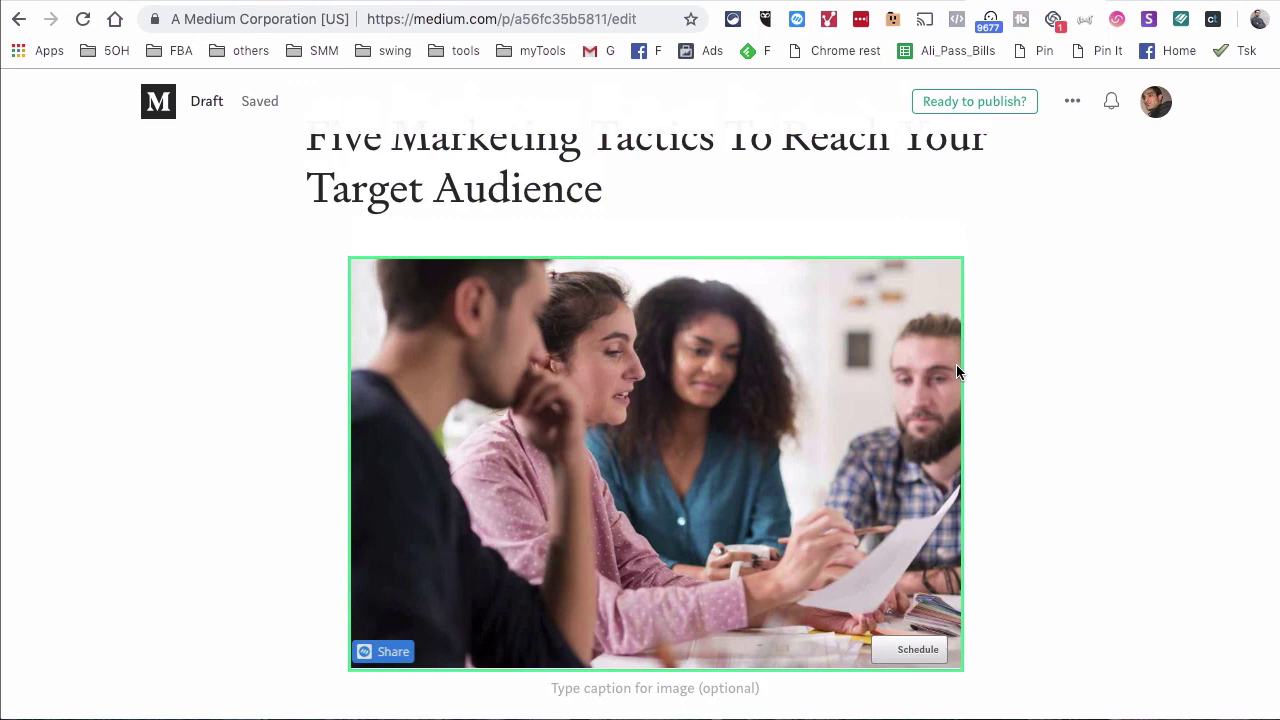